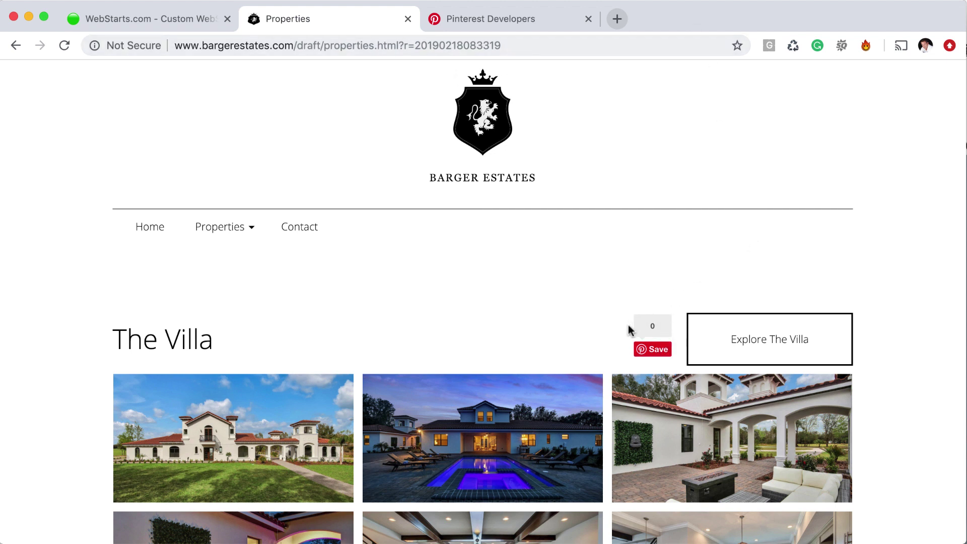
Pin the Barger Estates villa front photo to the Wedding Venue board using the Save button
left_click(658, 355)
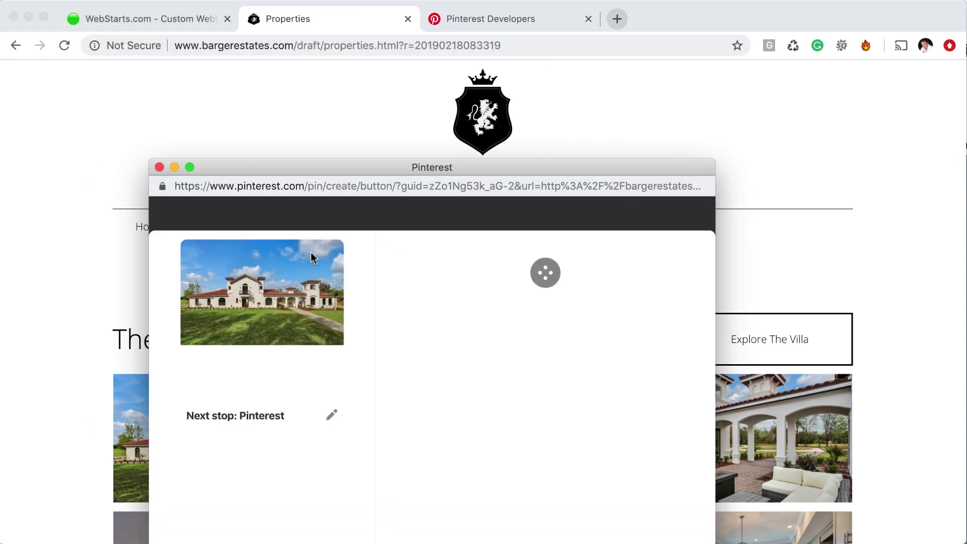
left_click_drag(307, 168, 201, 60)
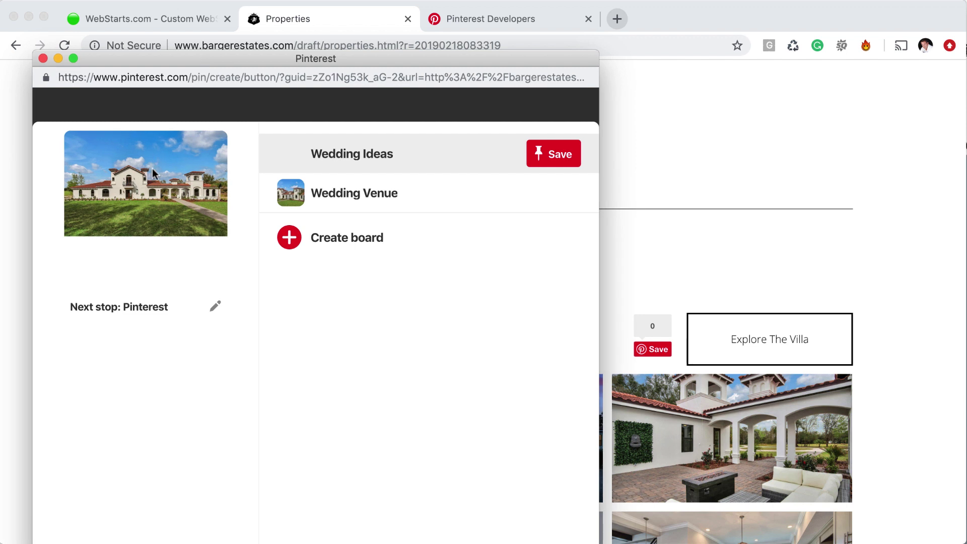
left_click(361, 202)
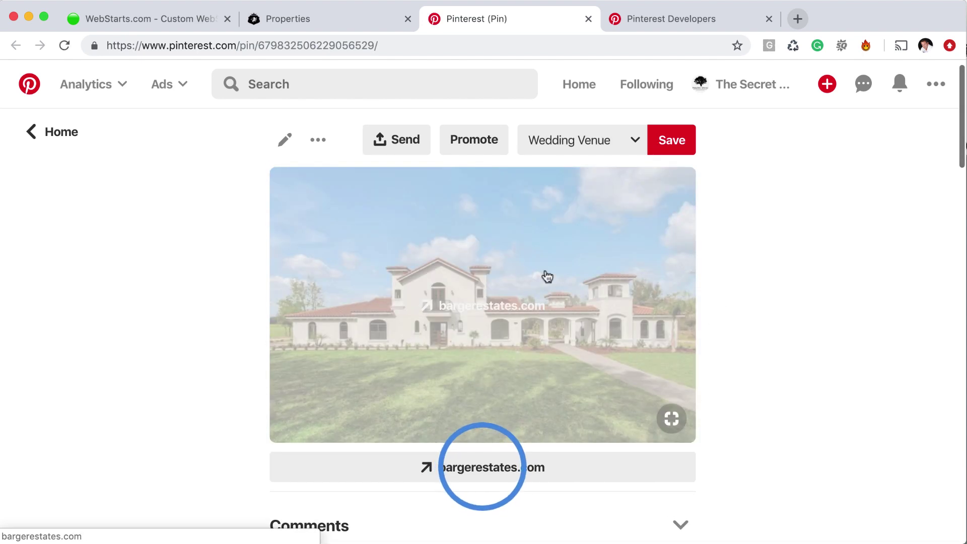
Close the Pinterest pin tab to return to the Barger Estates Properties page
left_click(588, 20)
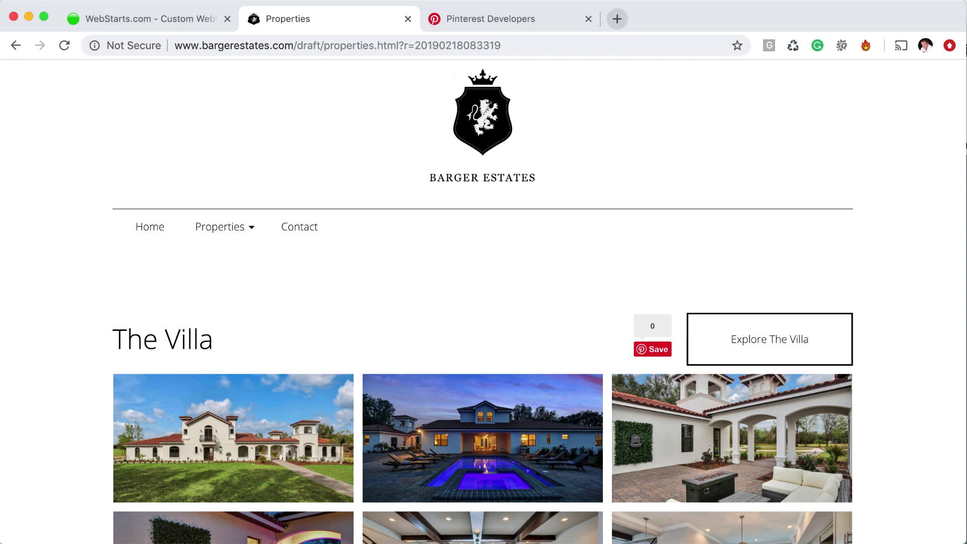
Open the Widget builder from Pinterest Developers Tools and scroll to the Save Button settings
key("ctrl+Tab")
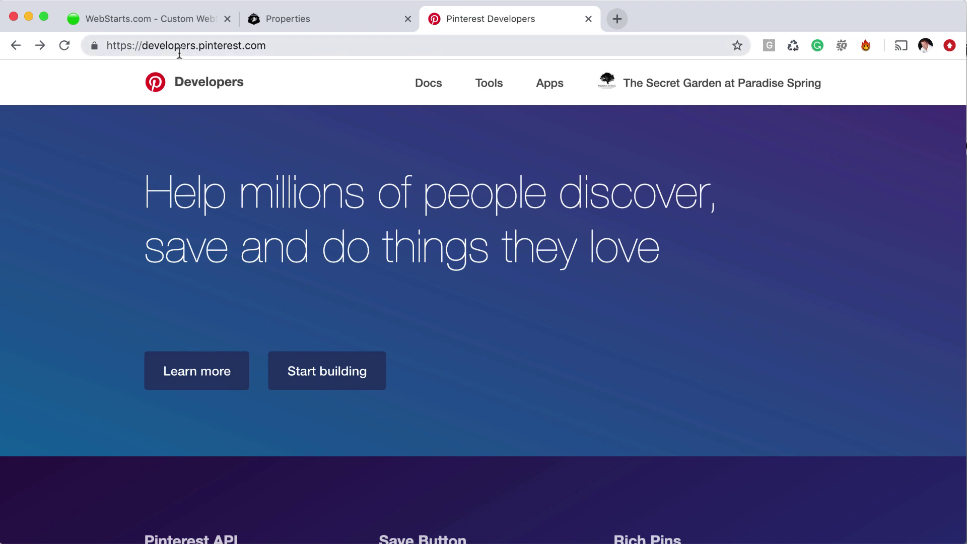
left_click(487, 87)
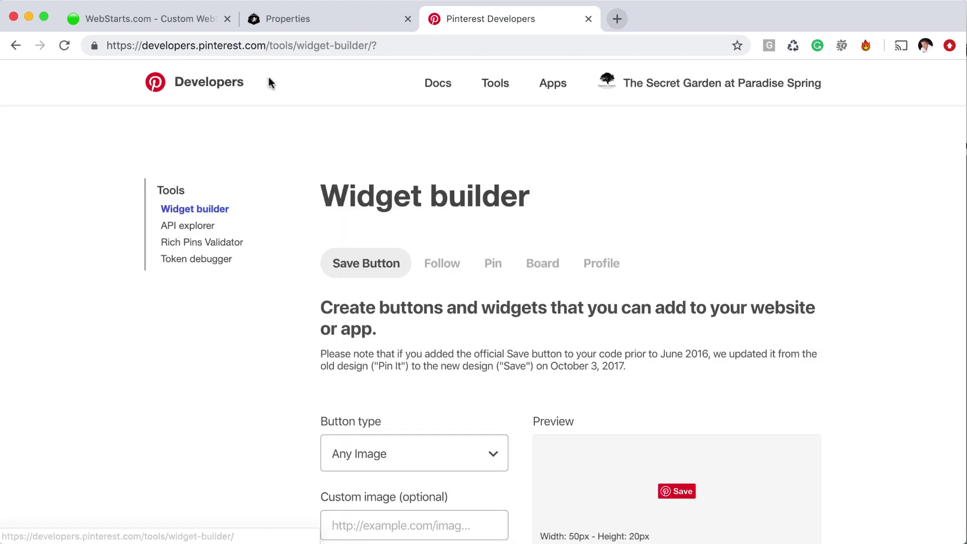
scroll(539, 280, "down", 3)
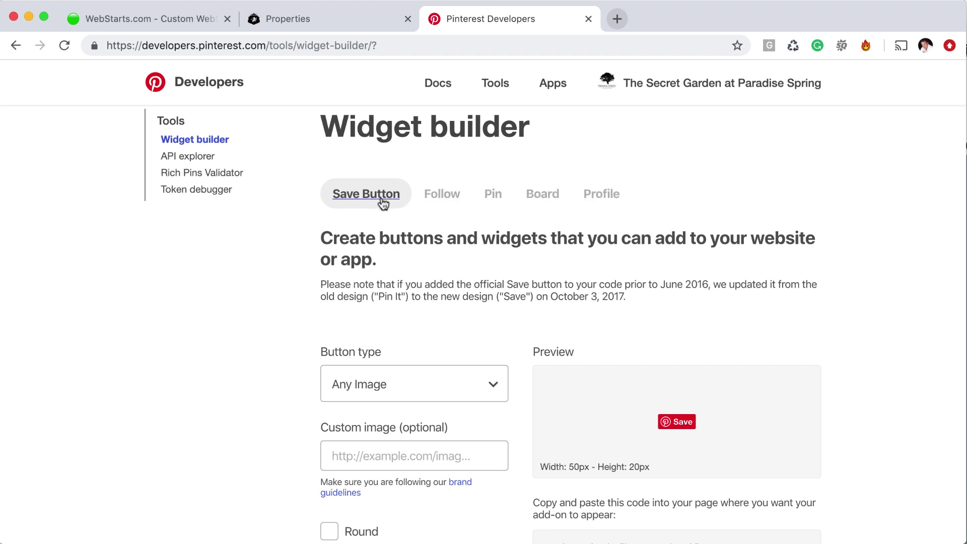
scroll(501, 272, "down", 3)
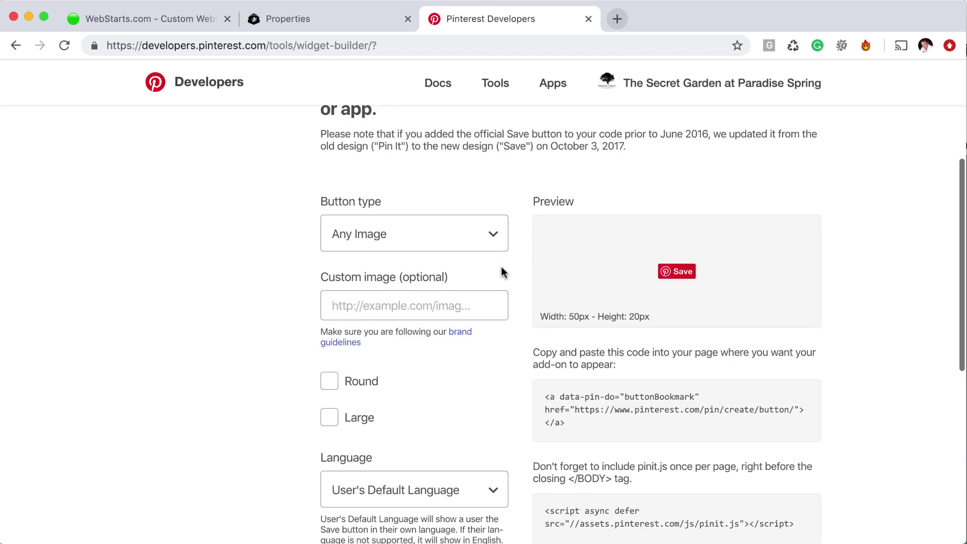
scroll(428, 249, "down", 1)
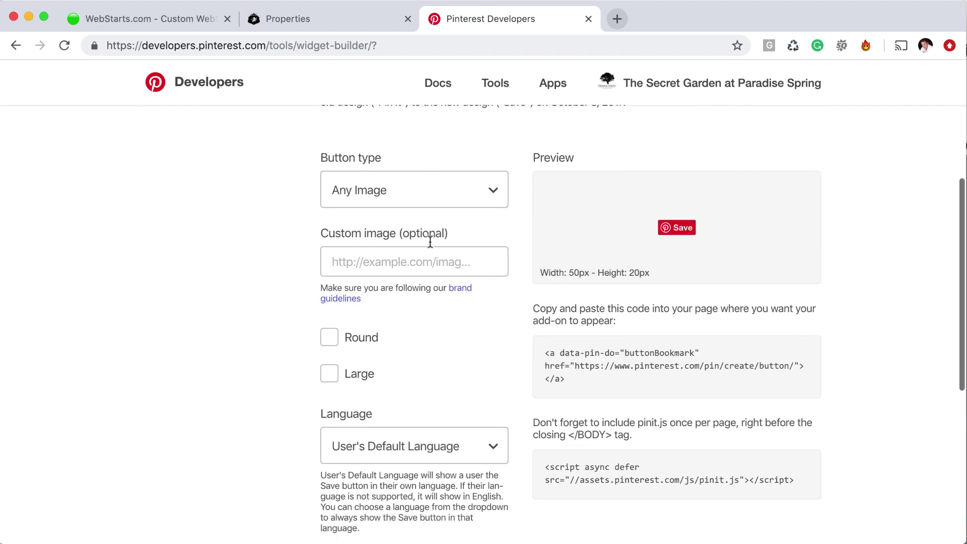
Compare the One Image, Any Image and Image Hover button types, settling on One Image
left_click(446, 202)
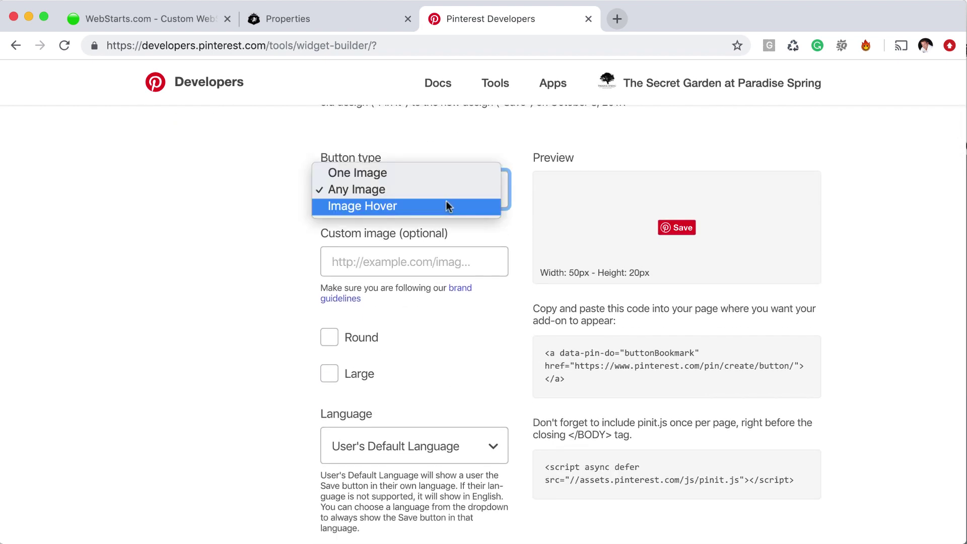
left_click(398, 173)
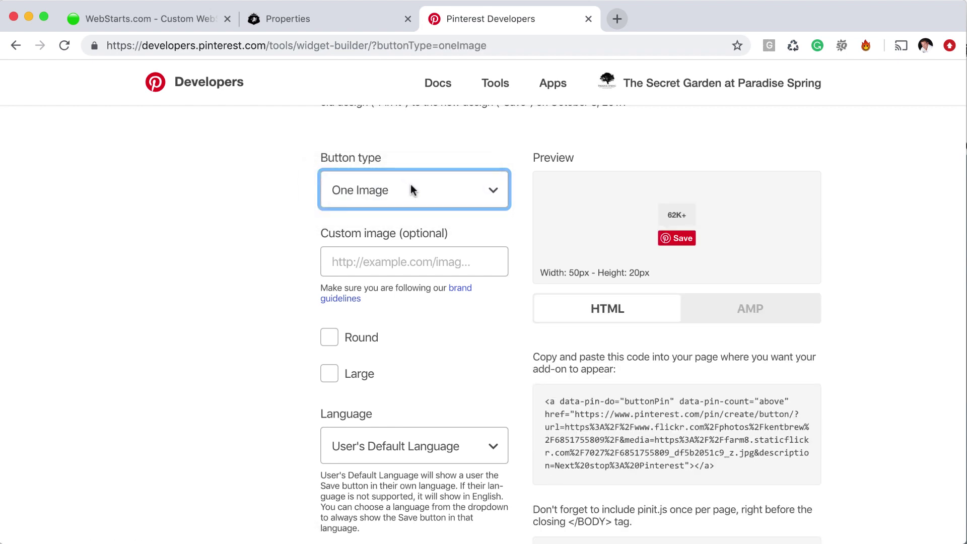
left_click(412, 190)
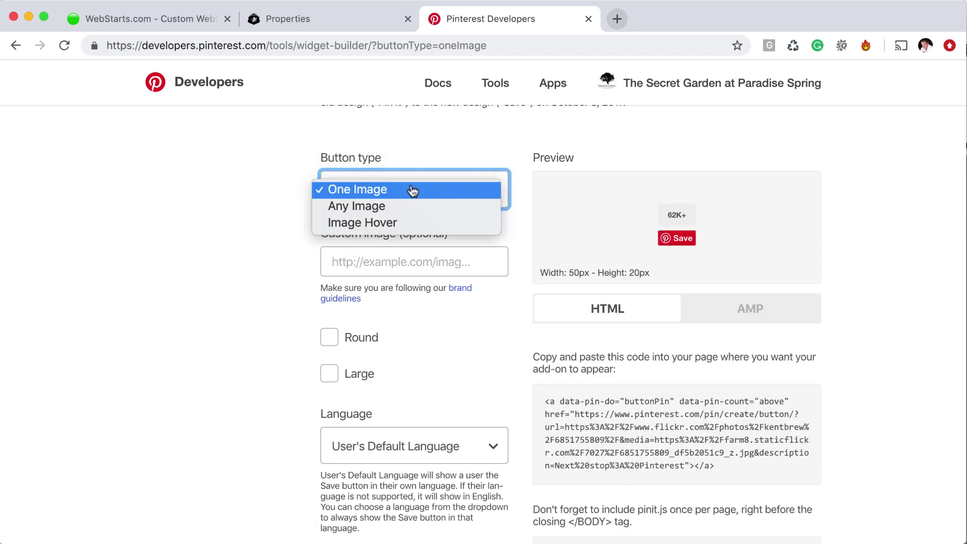
left_click(407, 206)
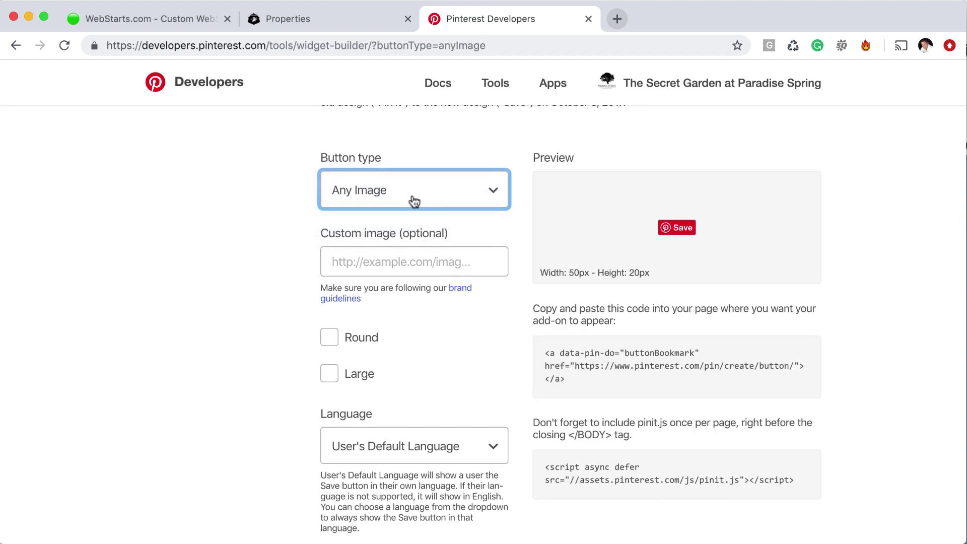
left_click(412, 195)
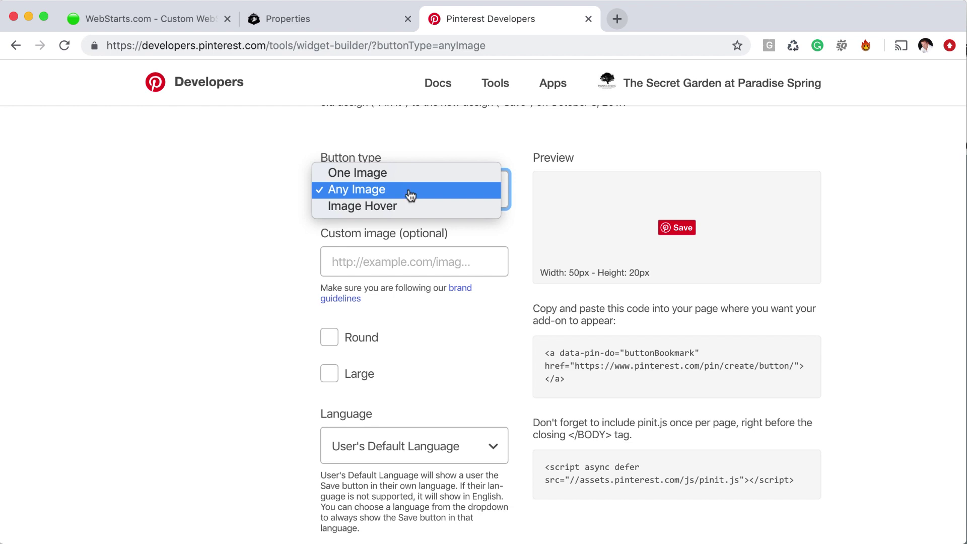
key("Escape")
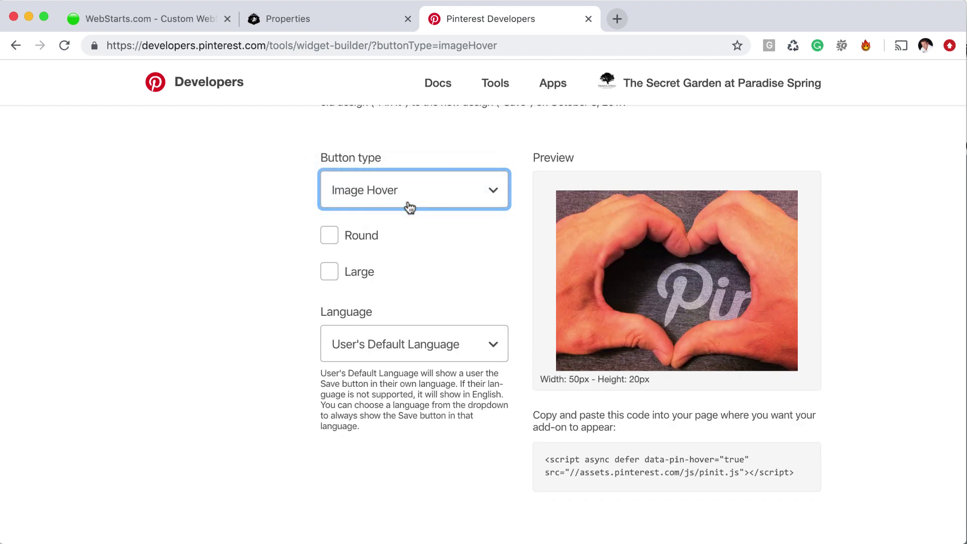
mouse_move(725, 299)
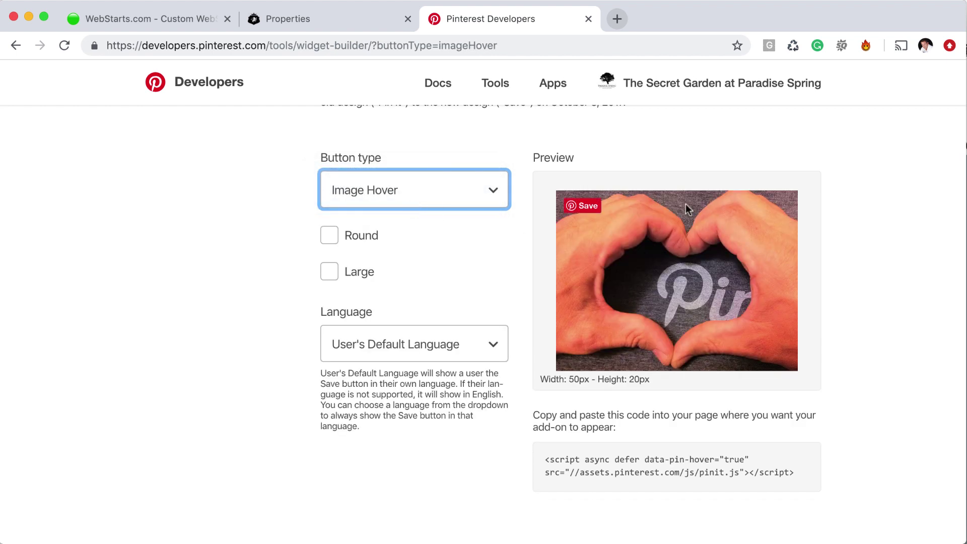
left_click(491, 191)
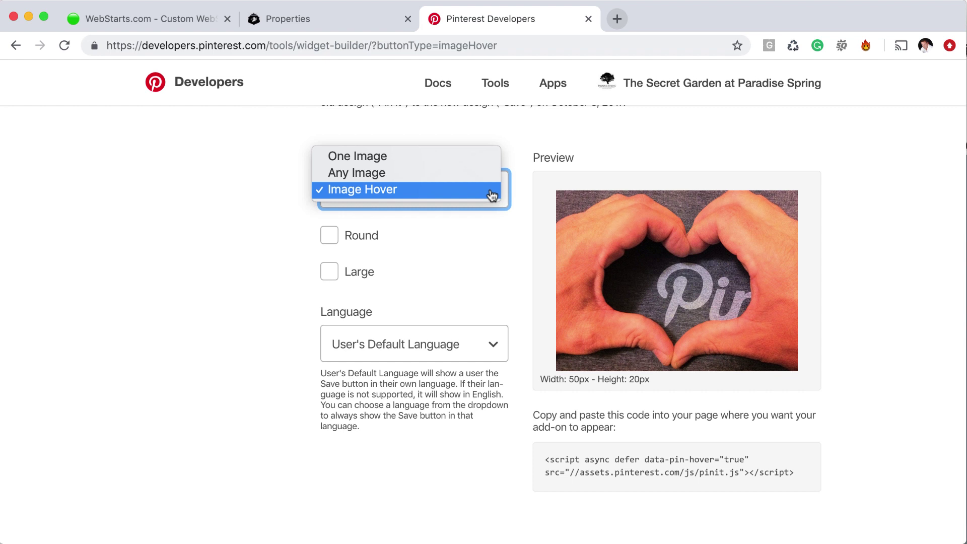
left_click(435, 158)
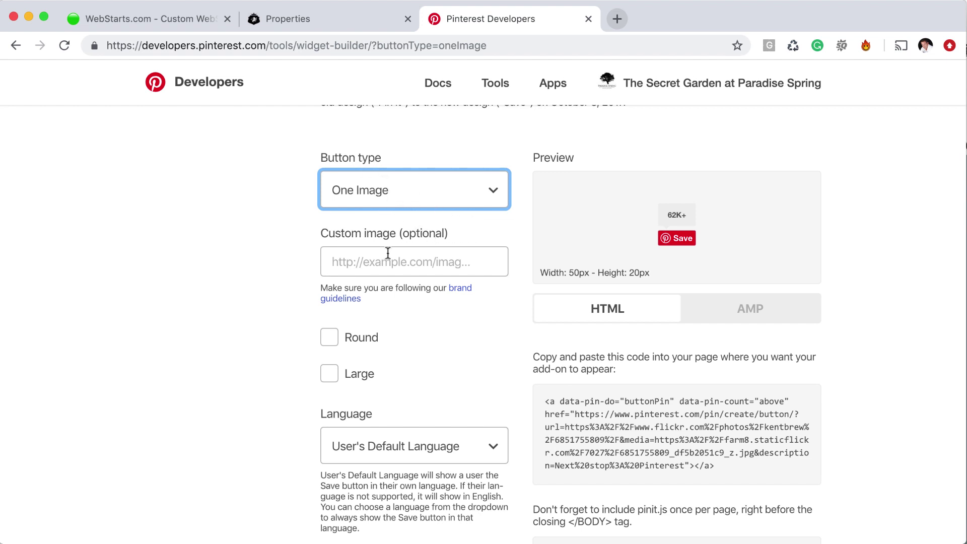
scroll(387, 253, "down", 2)
left_click(391, 227)
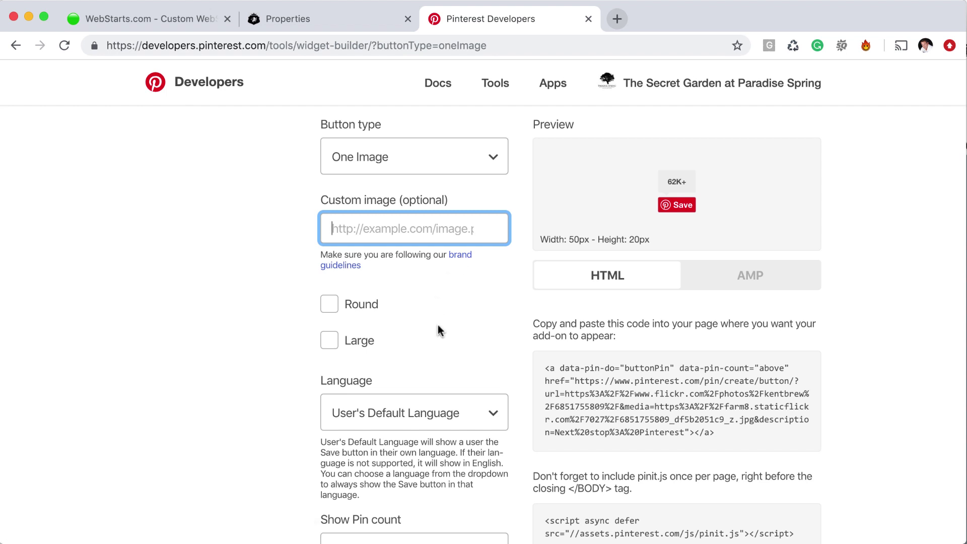
scroll(435, 324, "down", 2)
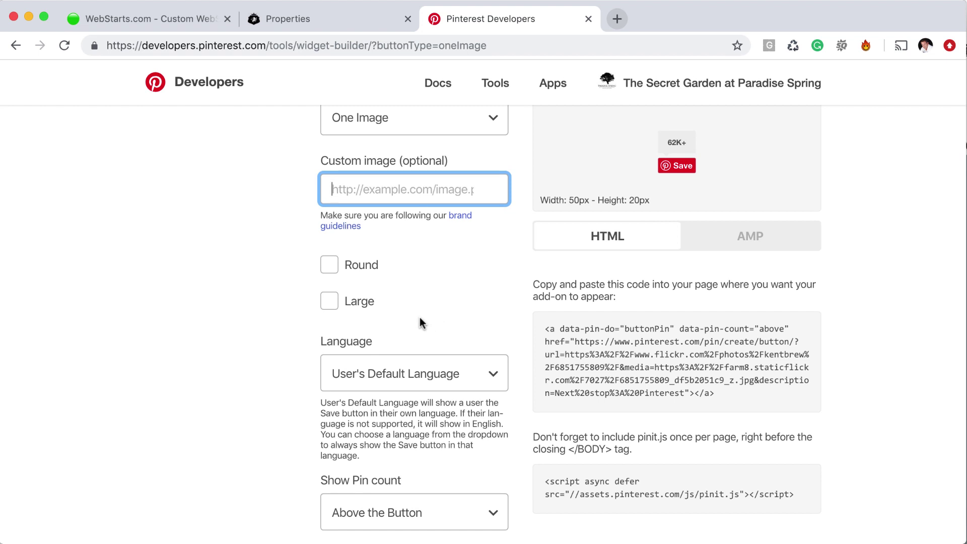
left_click(330, 267)
left_click(330, 302)
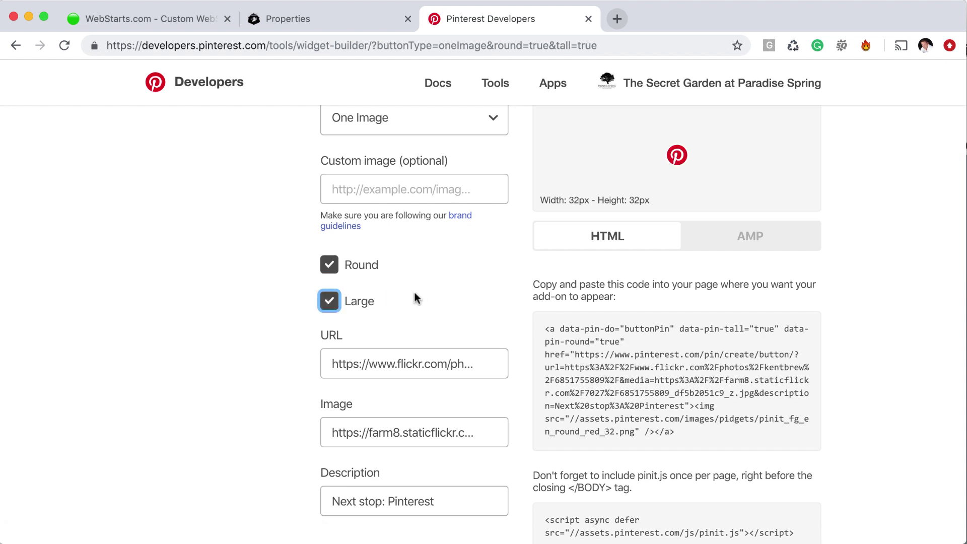
scroll(422, 297, "up", 3)
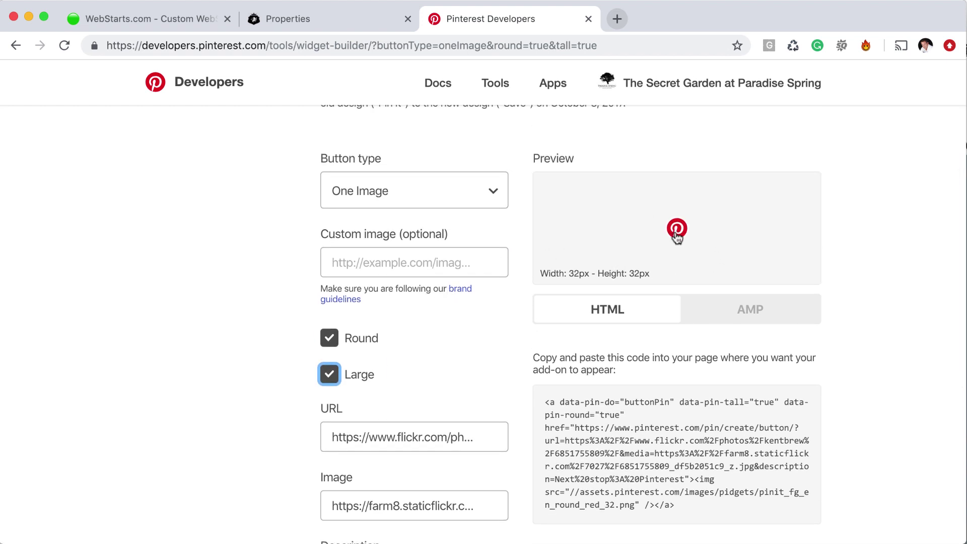
left_click(330, 339)
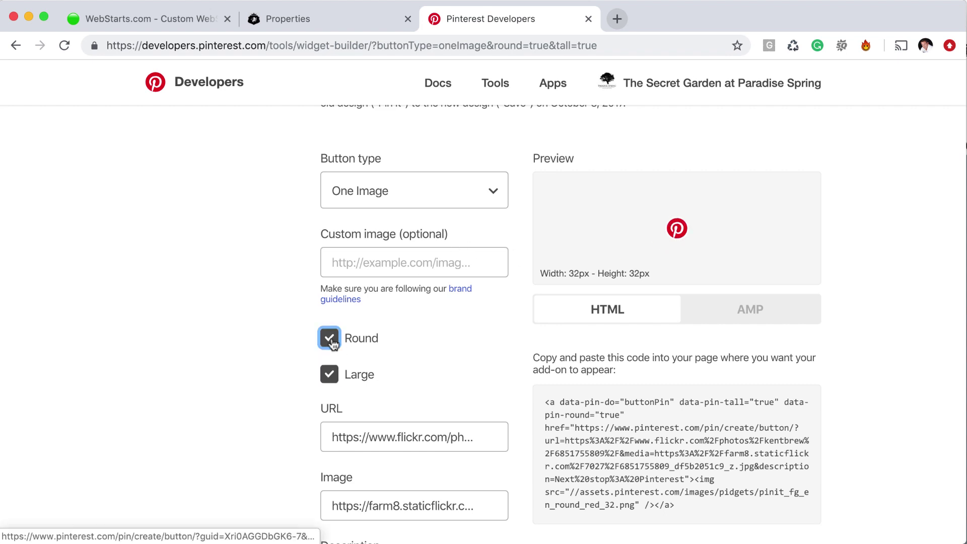
left_click(332, 376)
left_click(331, 374)
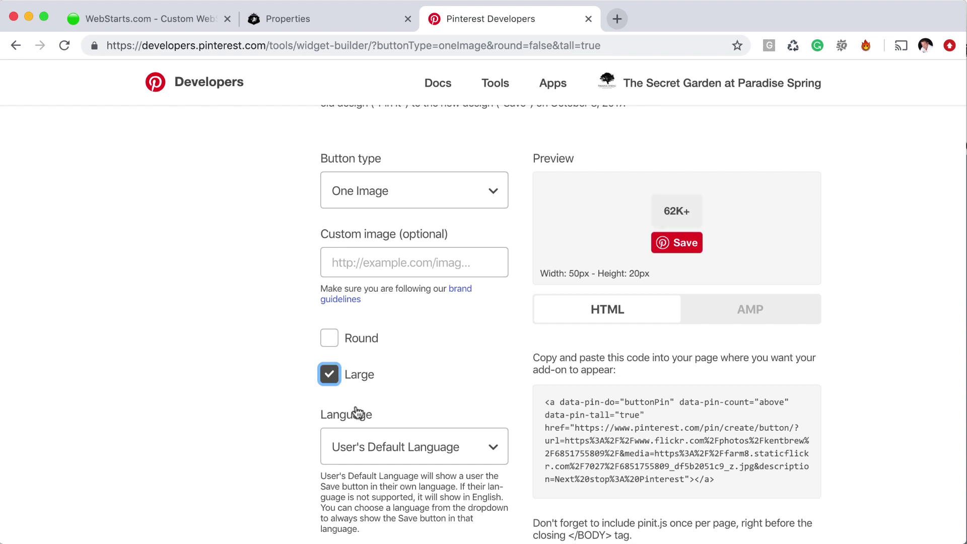
left_click(330, 376)
scroll(406, 387, "down", 5)
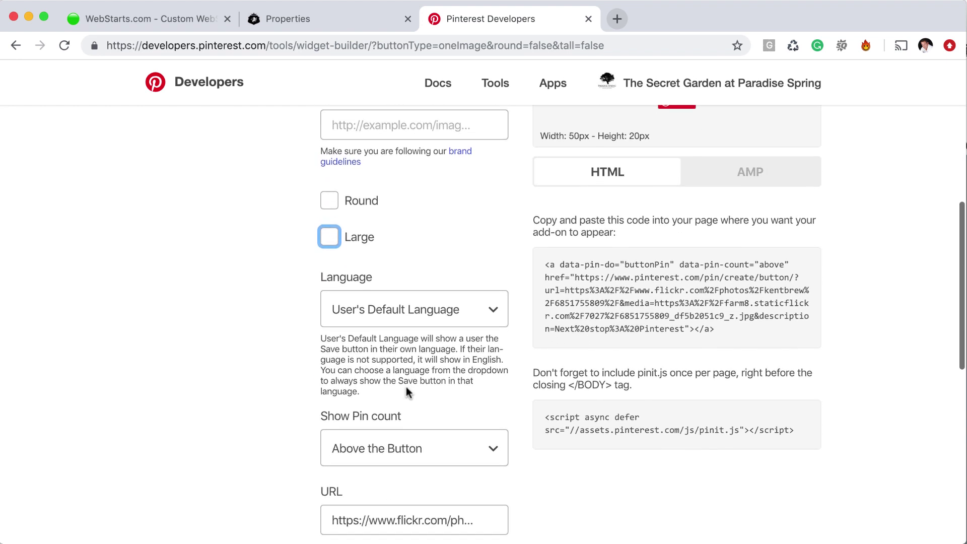
scroll(405, 353, "down", 2)
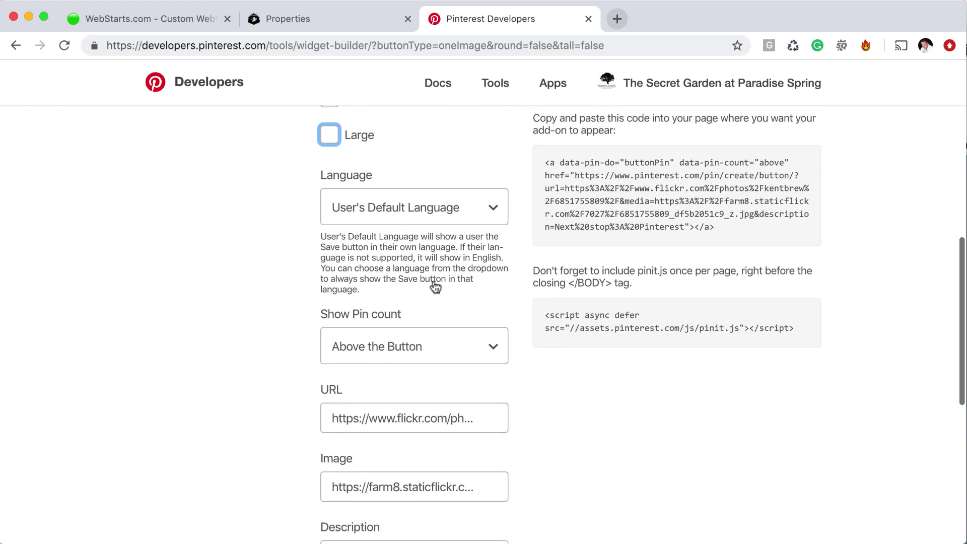
left_click(495, 212)
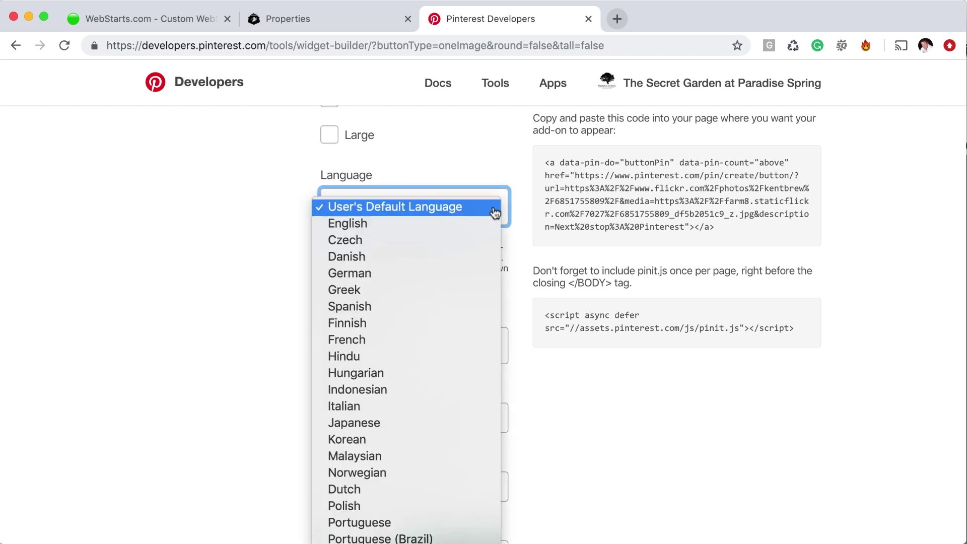
left_click(495, 211)
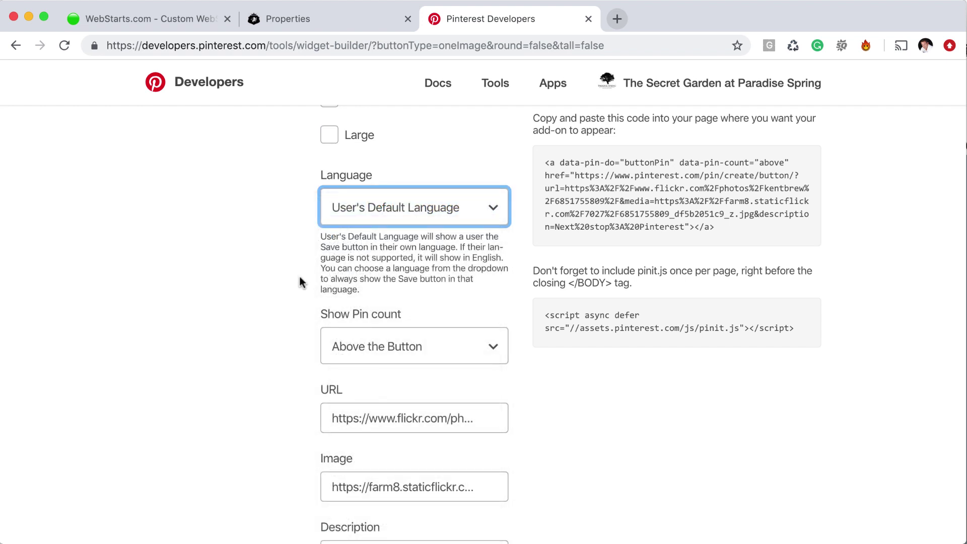
left_click(312, 303)
scroll(315, 307, "down", 2)
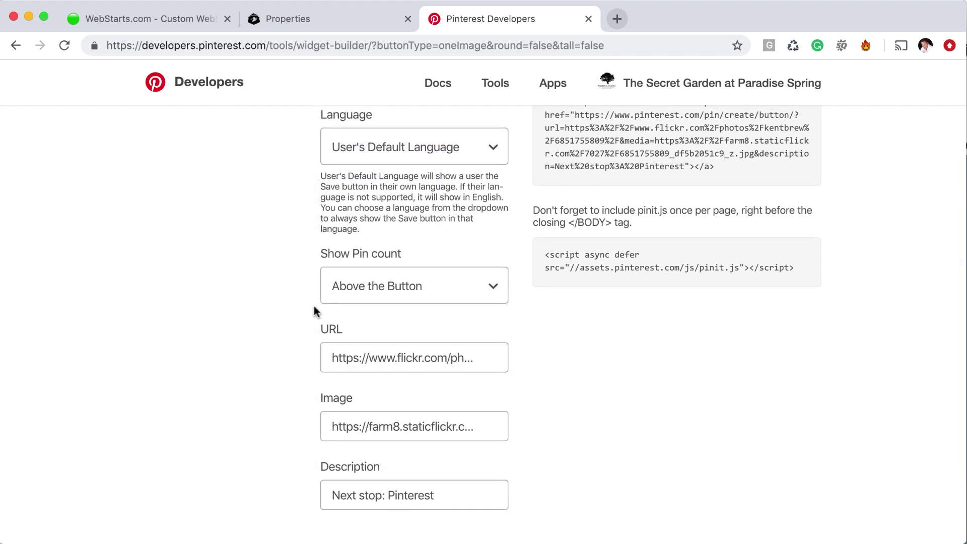
left_click(496, 291)
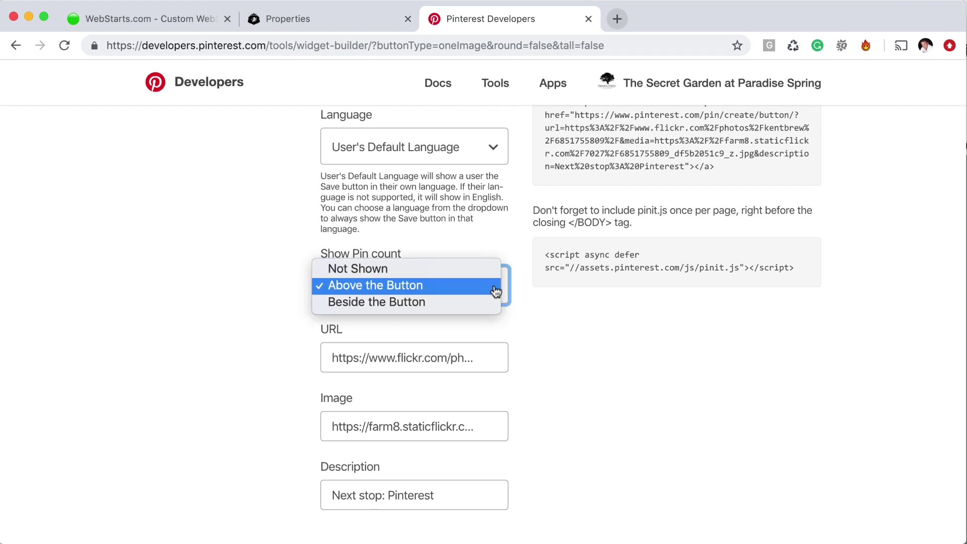
left_click(557, 325)
scroll(562, 330, "up", 6)
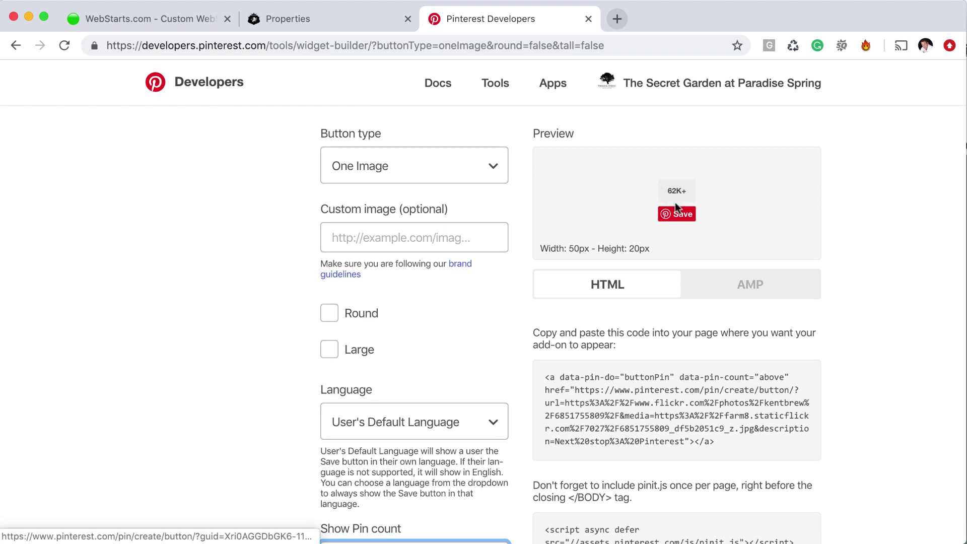
scroll(636, 318, "down", 6)
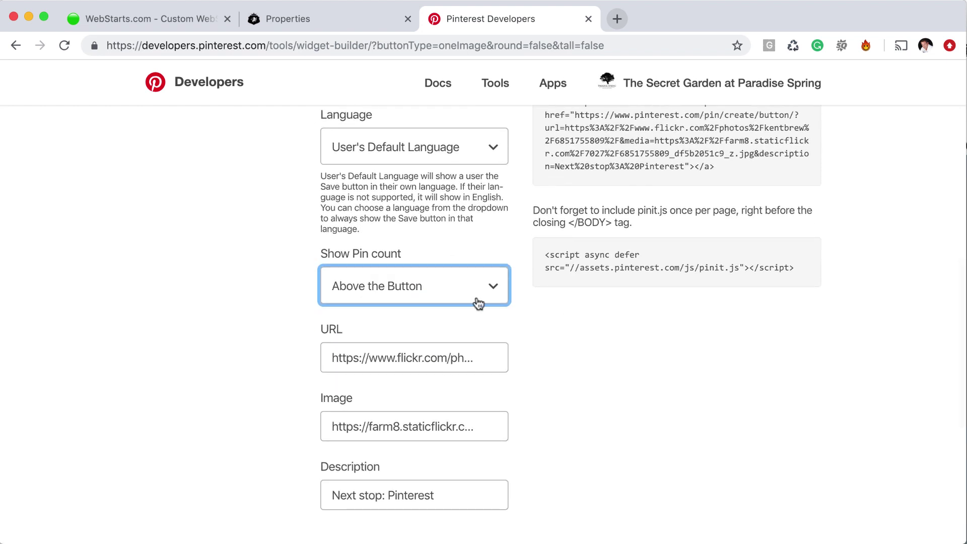
left_click(477, 299)
left_click(398, 301)
scroll(625, 355, "up", 6)
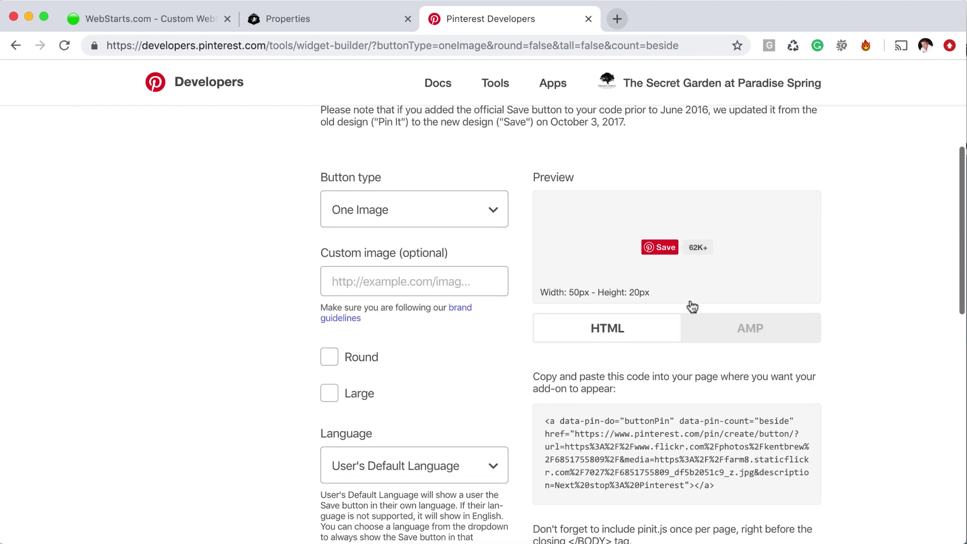
scroll(666, 311, "down", 6)
scroll(664, 315, "up", 2)
left_click(443, 222)
key("Return")
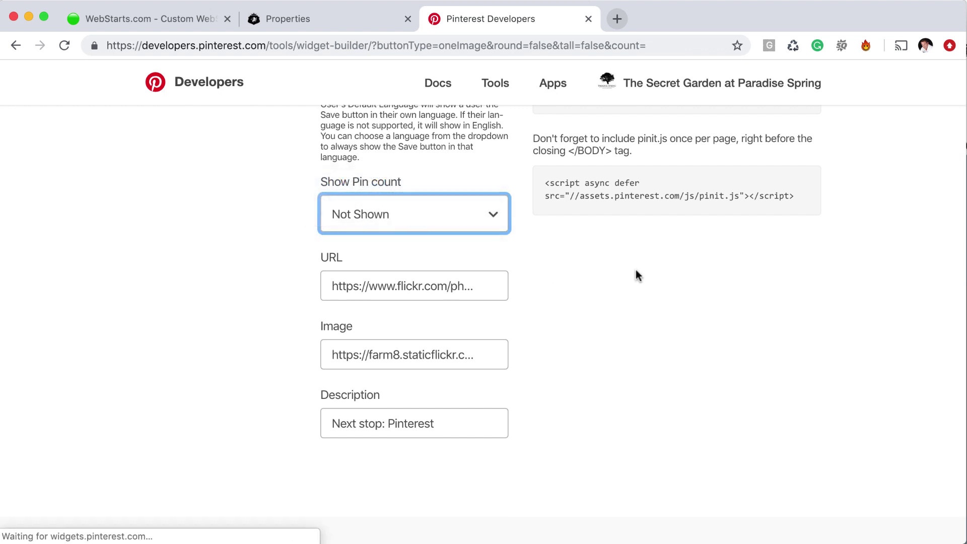
scroll(637, 272, "up", 6)
scroll(637, 274, "down", 4)
left_click(436, 339)
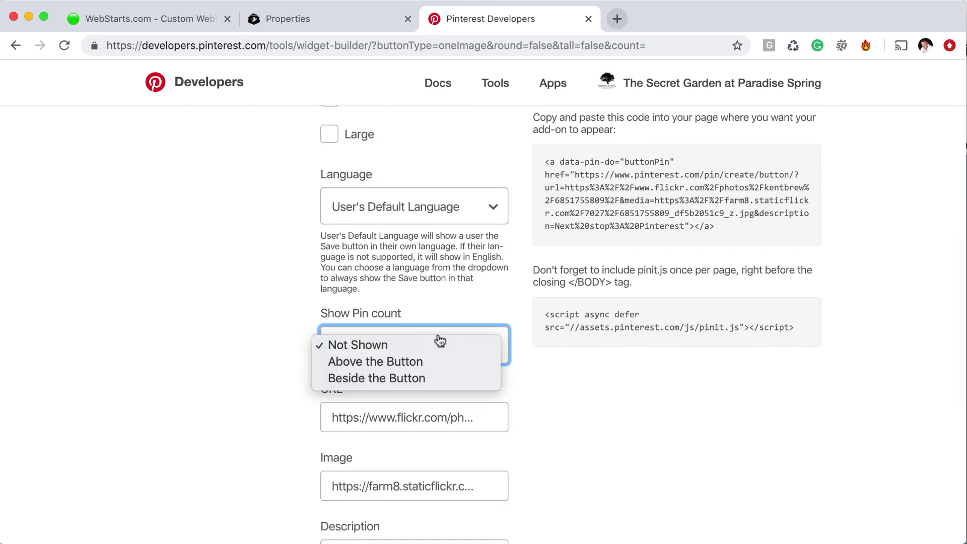
left_click(417, 362)
scroll(645, 472, "down", 4)
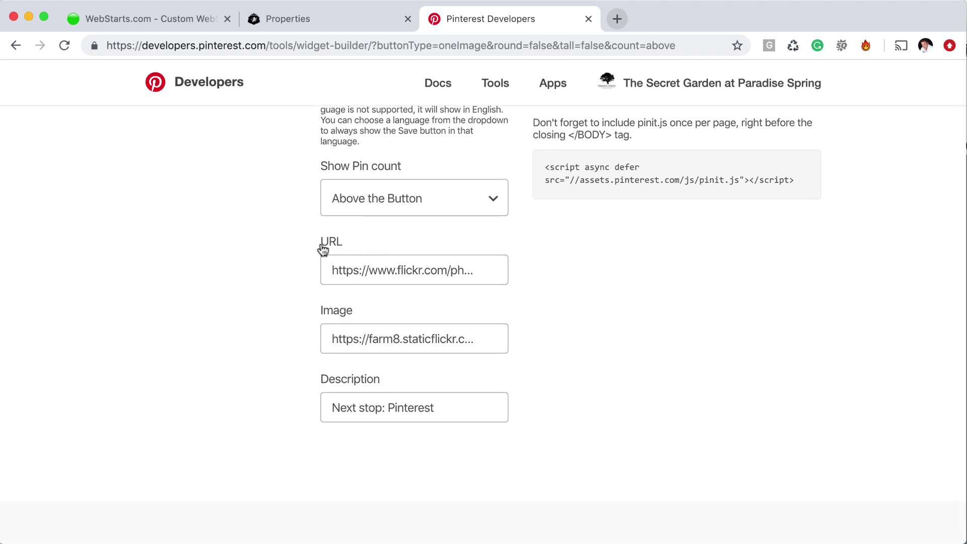
left_click(309, 19)
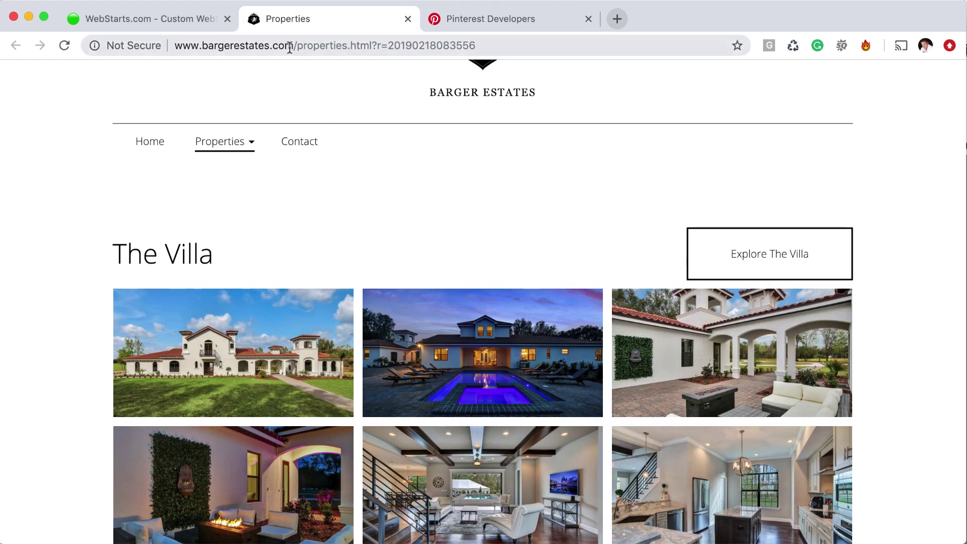
left_click_drag(292, 46, 204, 47)
right_click(218, 46)
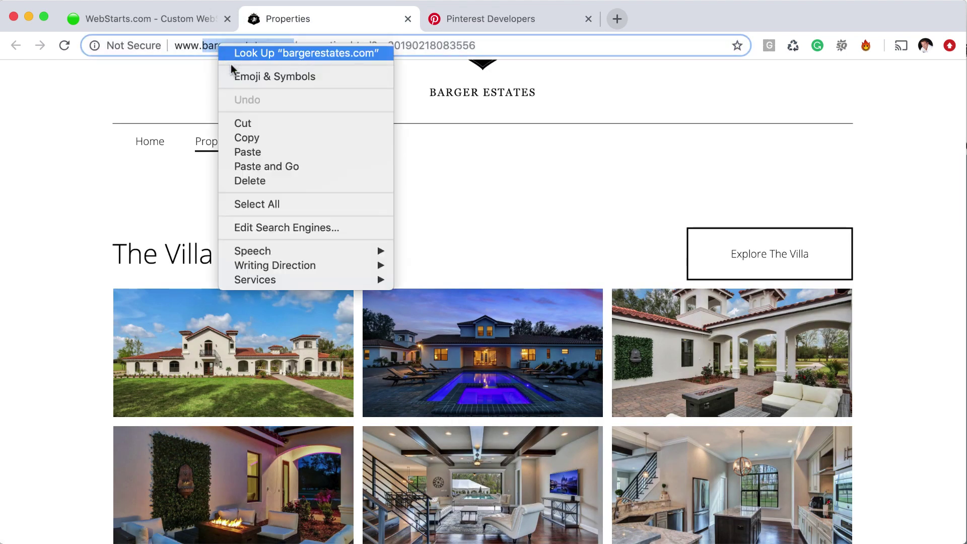
left_click(242, 138)
left_click(469, 20)
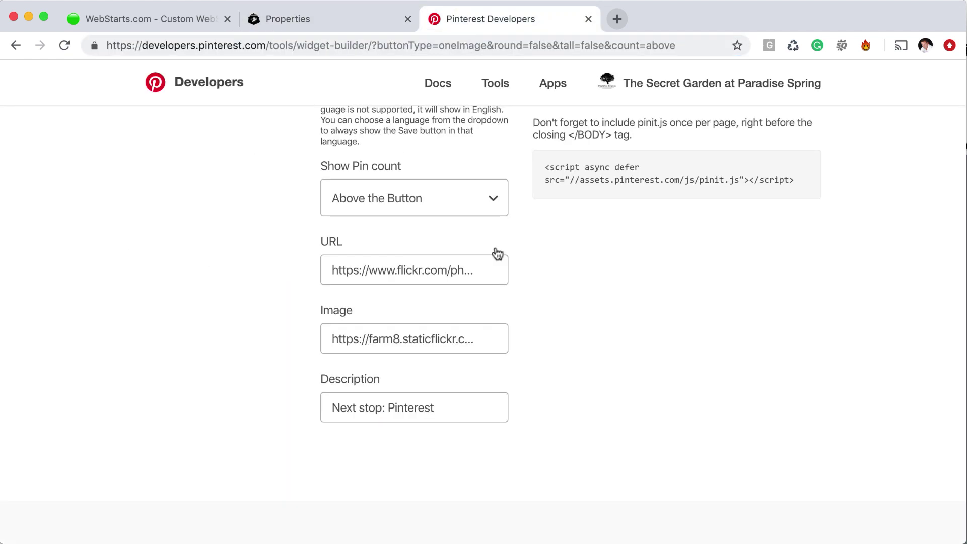
triple_click(431, 274)
right_click(432, 271)
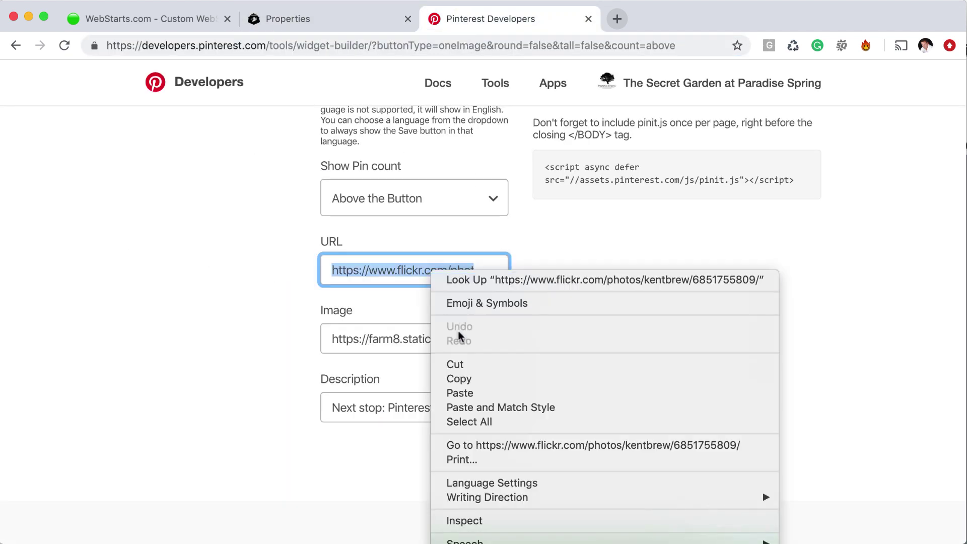
left_click(460, 392)
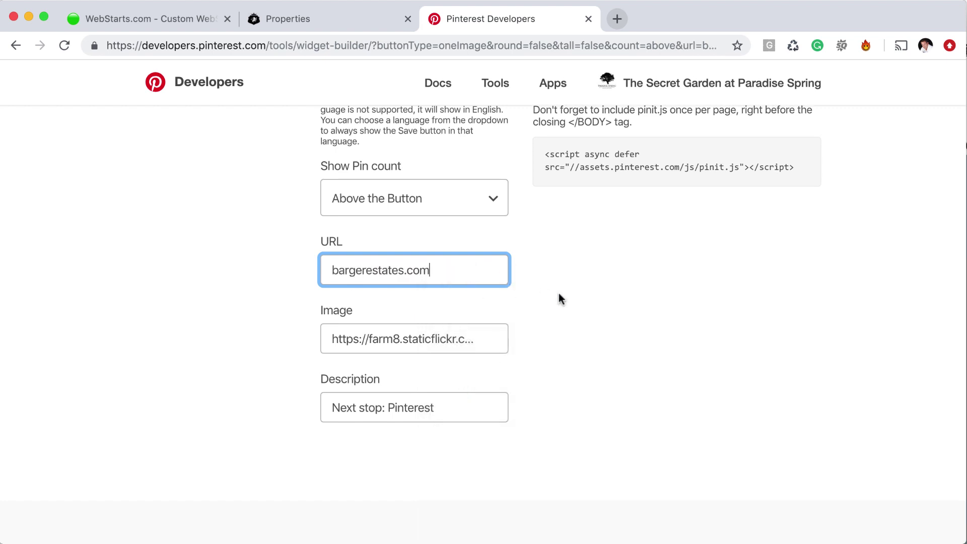
left_click(333, 271)
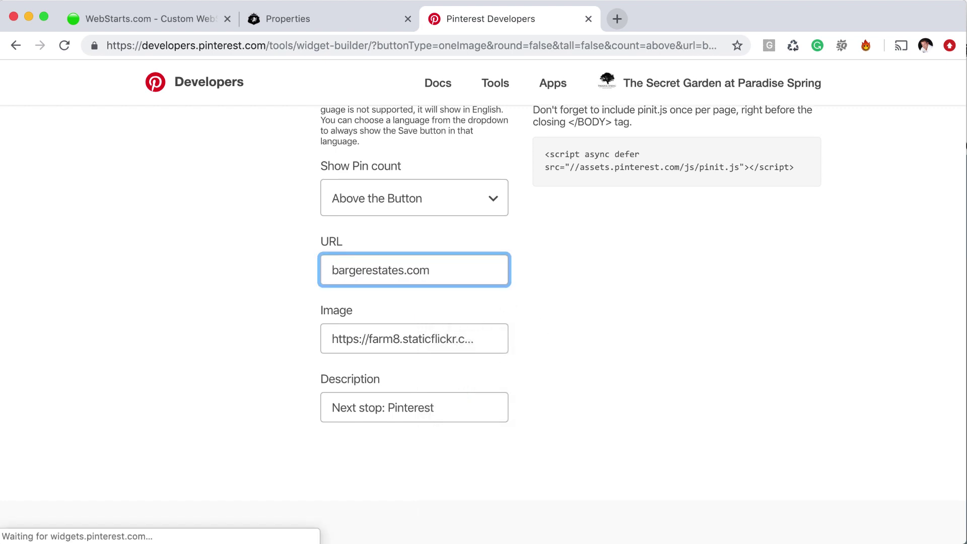
type("http")
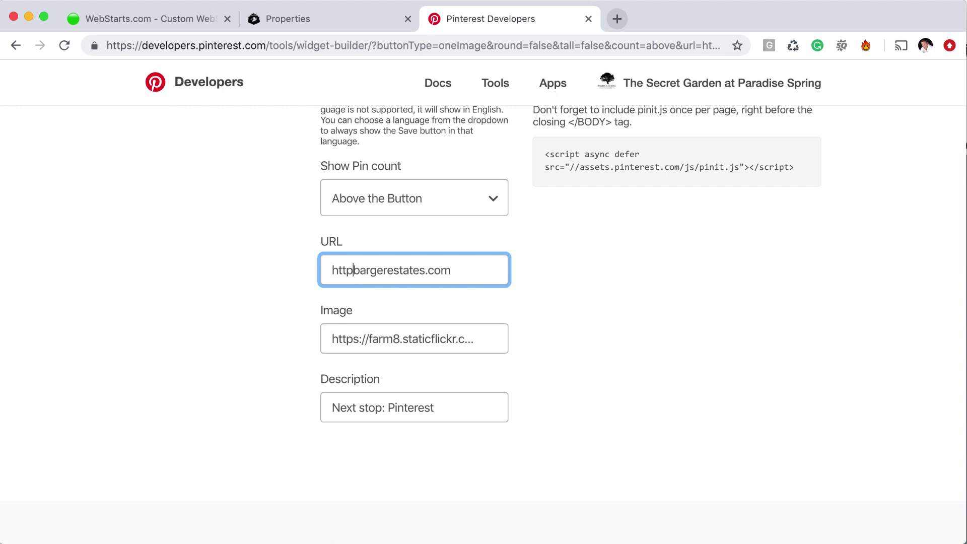
type("://")
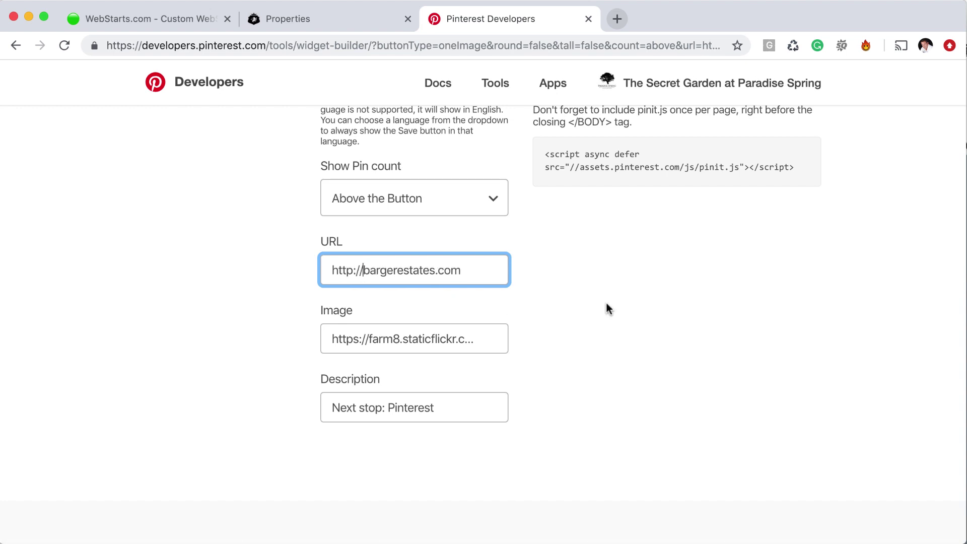
left_click(606, 304)
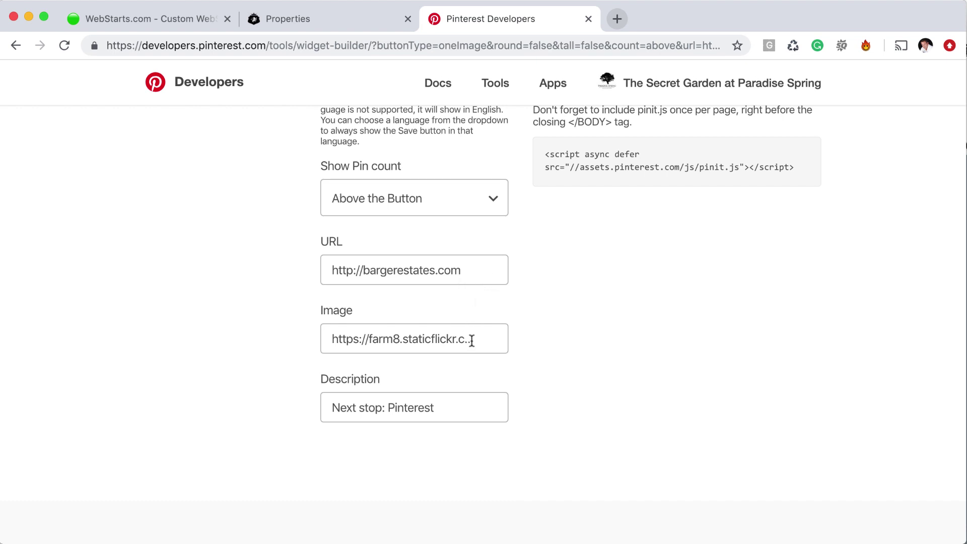
Clear the sample address out of the Image field
left_click_drag(472, 340, 324, 338)
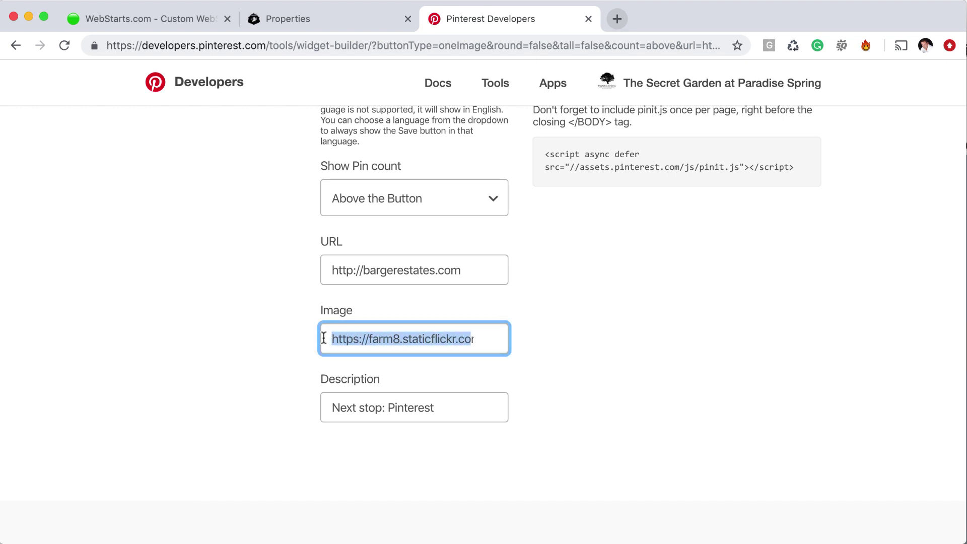
key("super+v")
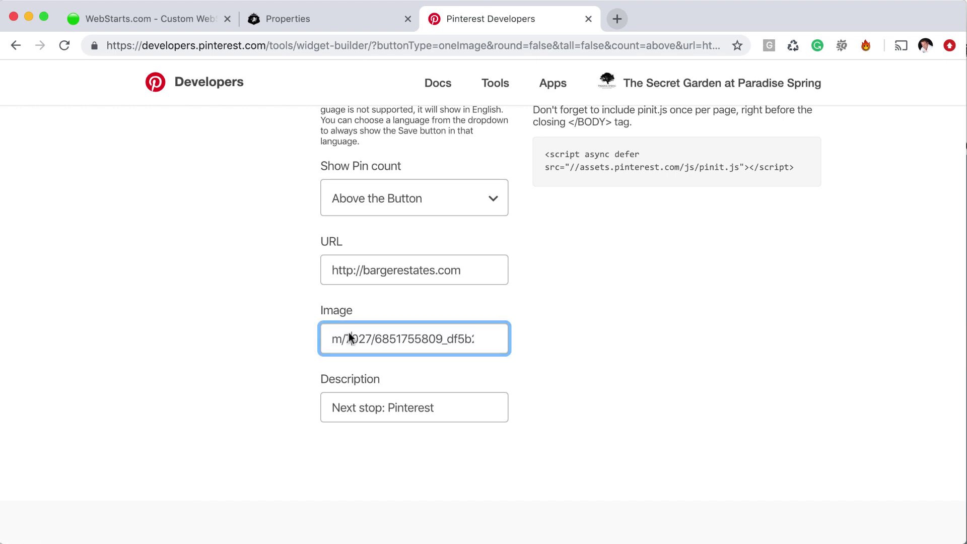
key("super+a")
key("BackSpace")
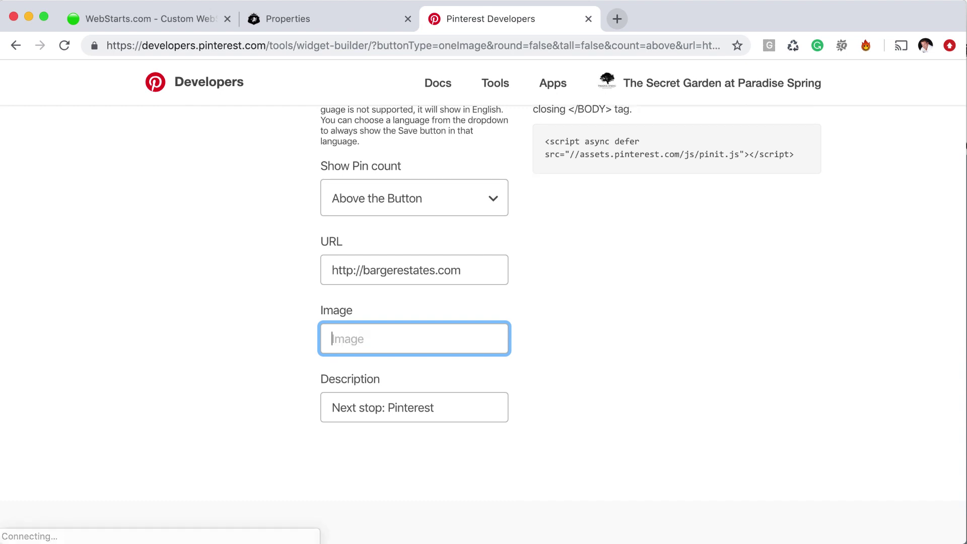
Copy the first villa photo's image address from the Properties page, then return to the widget builder
left_click(328, 20)
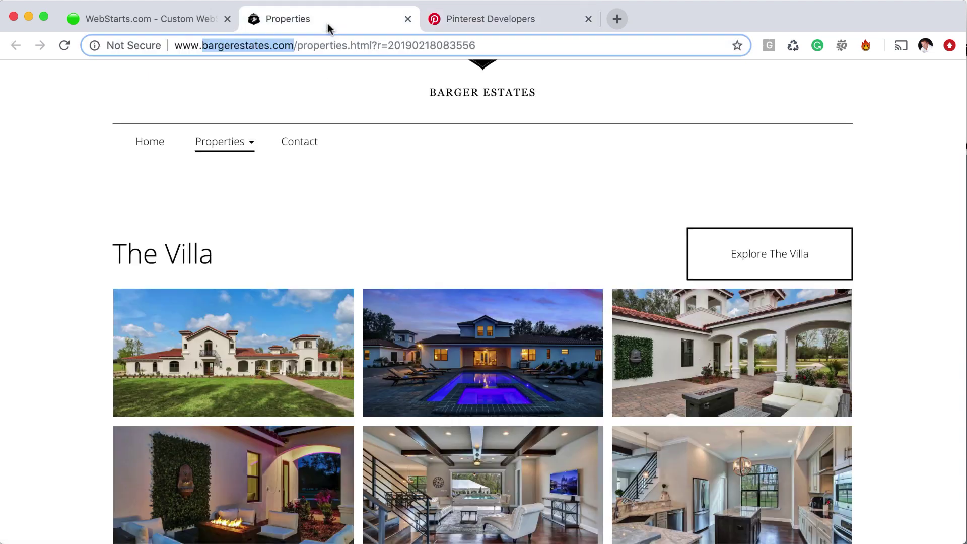
left_click(279, 325)
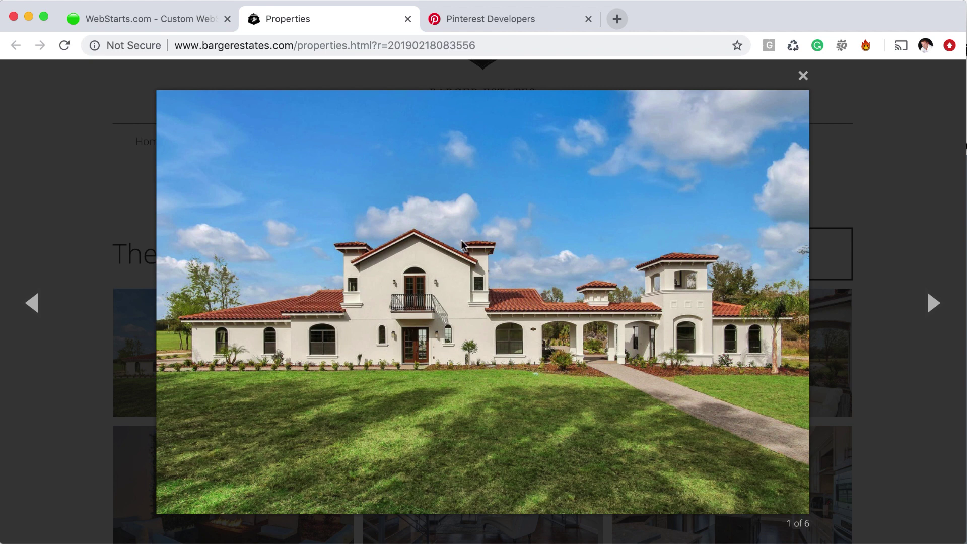
right_click(463, 270)
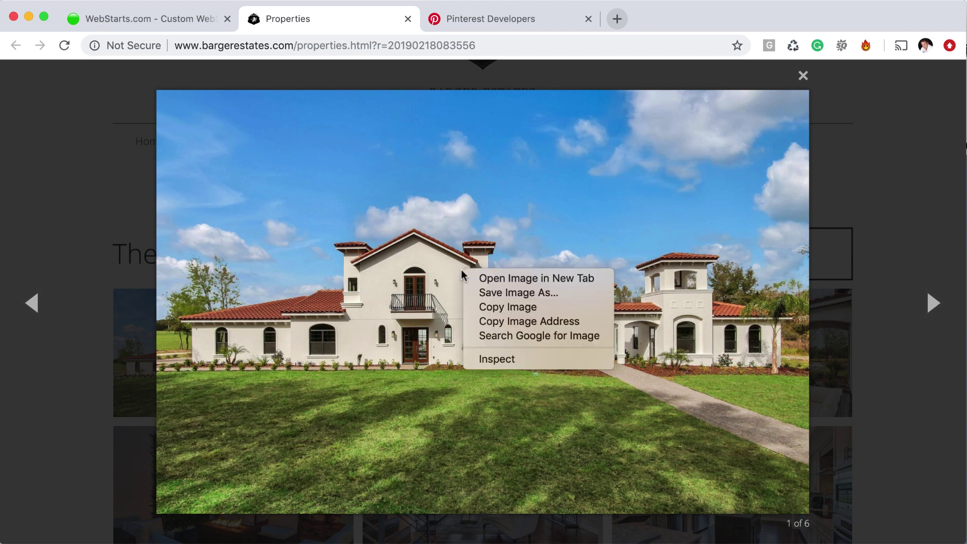
left_click(503, 322)
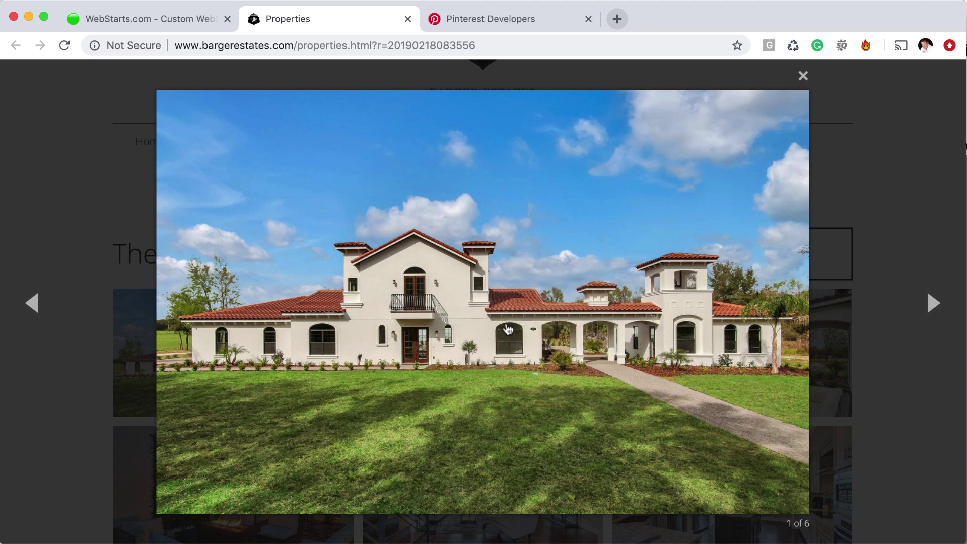
left_click(164, 22)
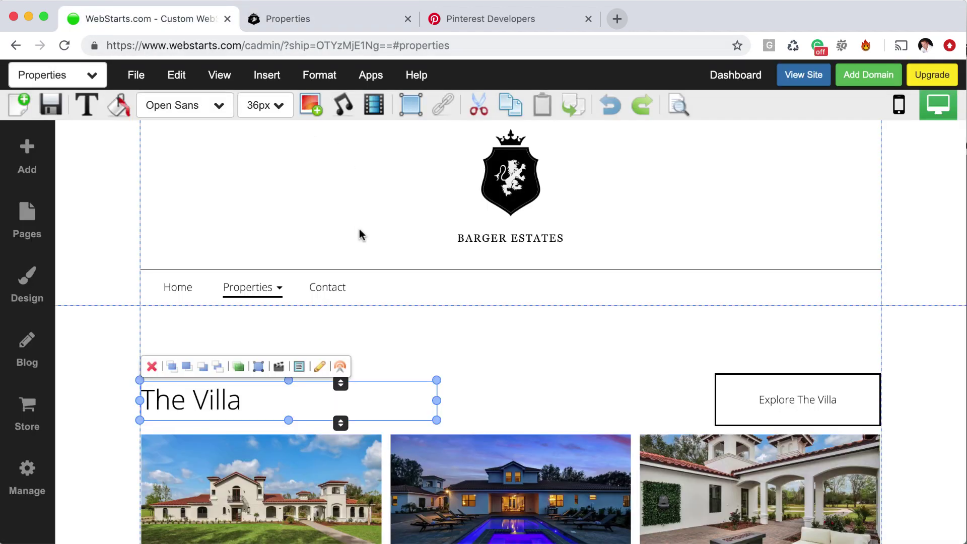
scroll(459, 330, "down", 3)
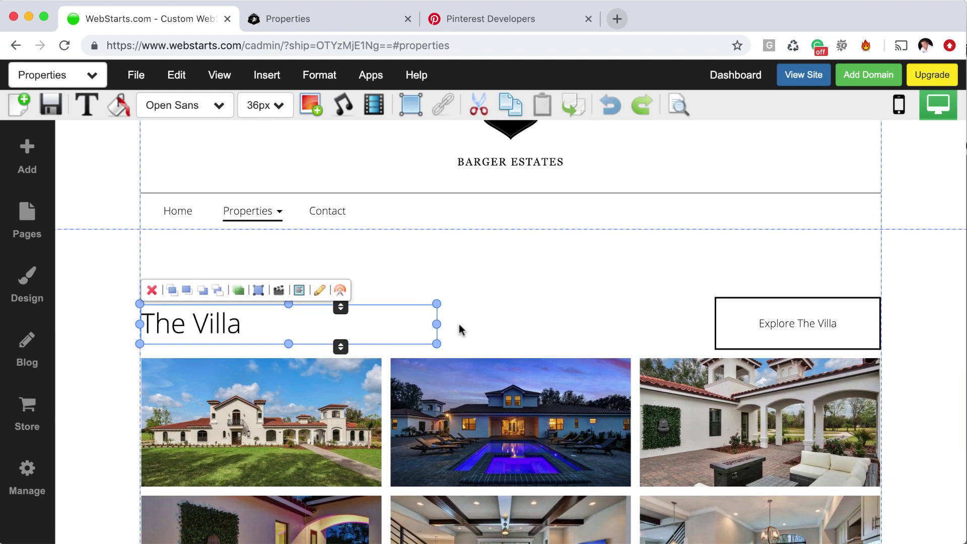
left_click(518, 20)
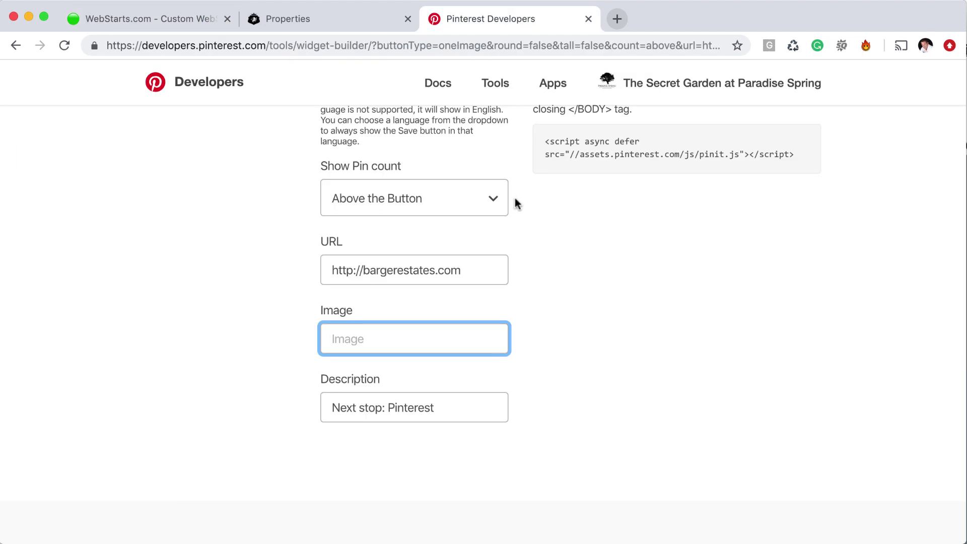
Paste the villa photo address into the Image field, keeping the 'Next stop: Pinterest' description
right_click(410, 334)
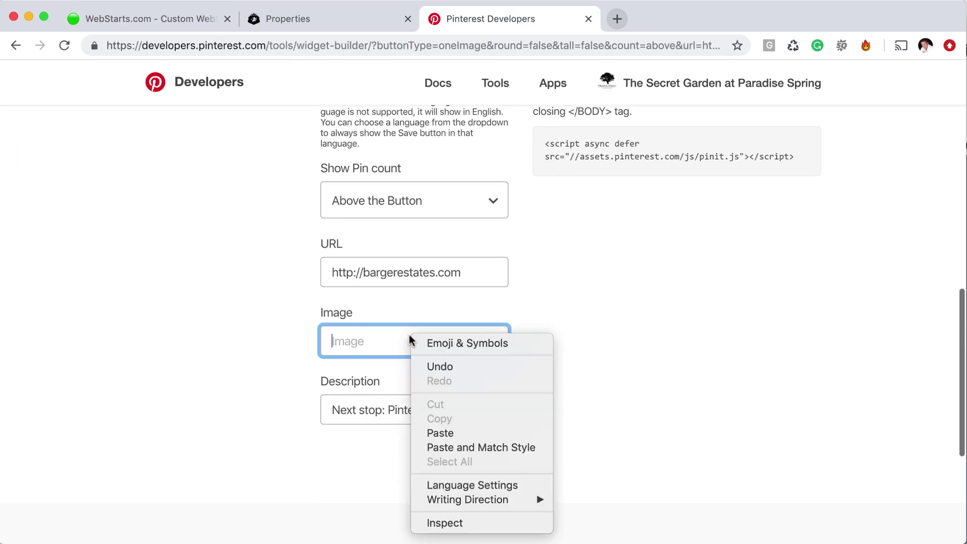
left_click(451, 434)
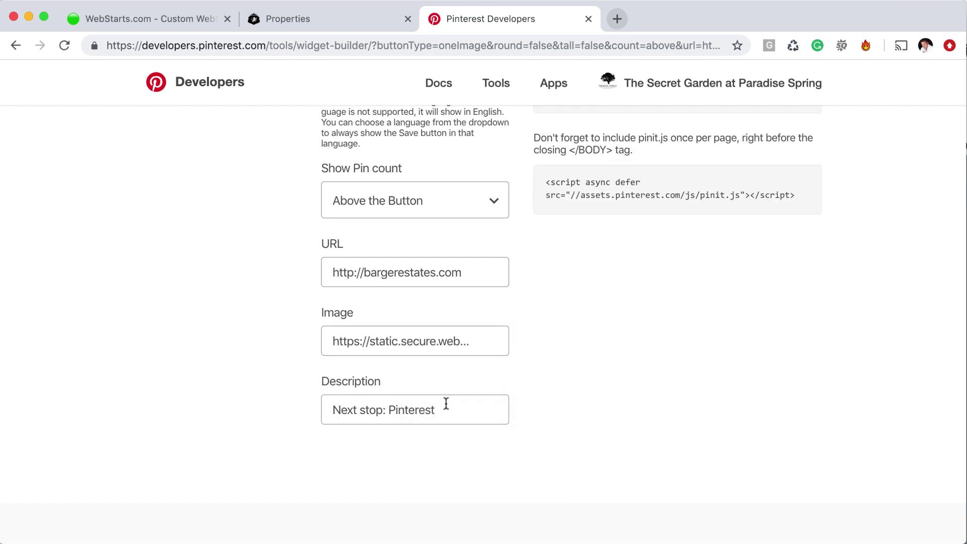
left_click_drag(445, 411, 321, 410)
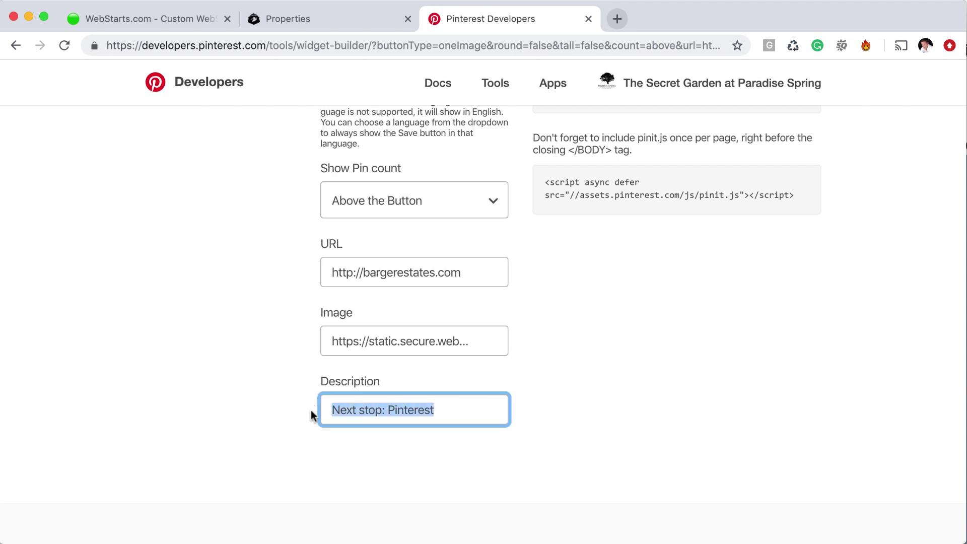
left_click(359, 435)
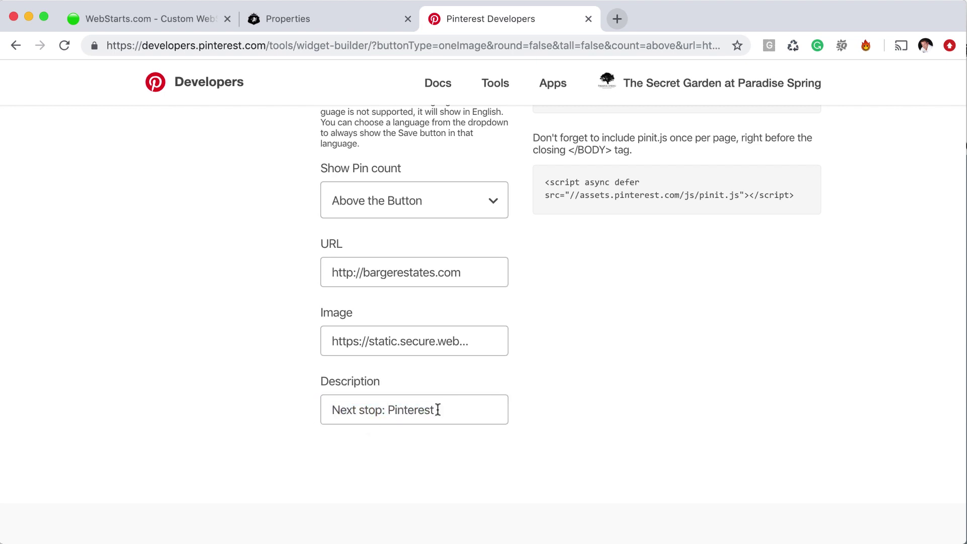
Copy the generated Save button embed snippet and go to the WebStarts editor
scroll(444, 411, "up", 5)
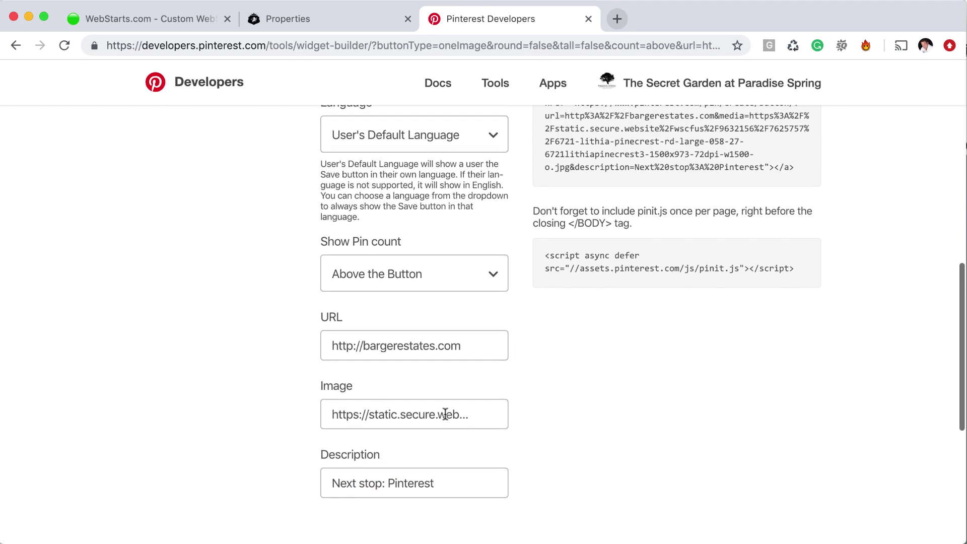
scroll(445, 414, "up", 7)
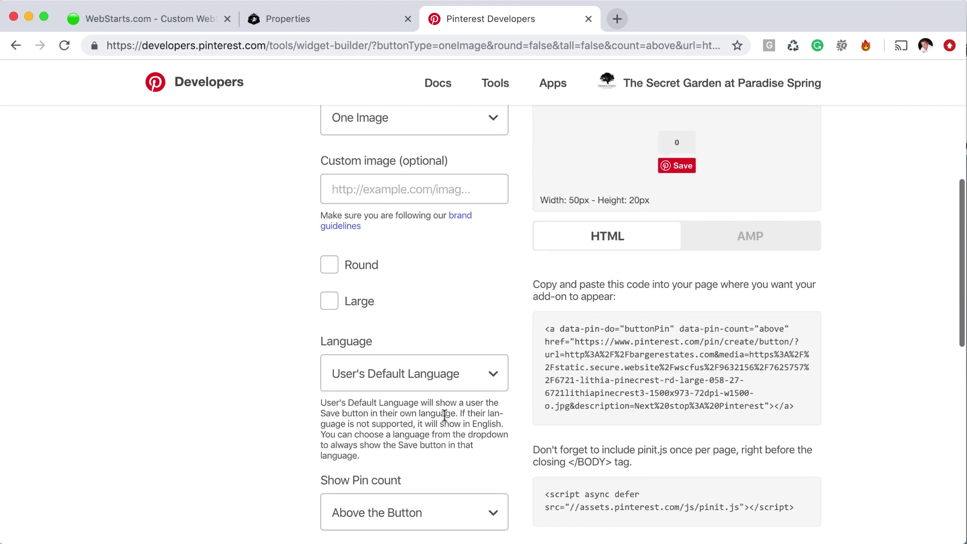
scroll(444, 414, "down", 2)
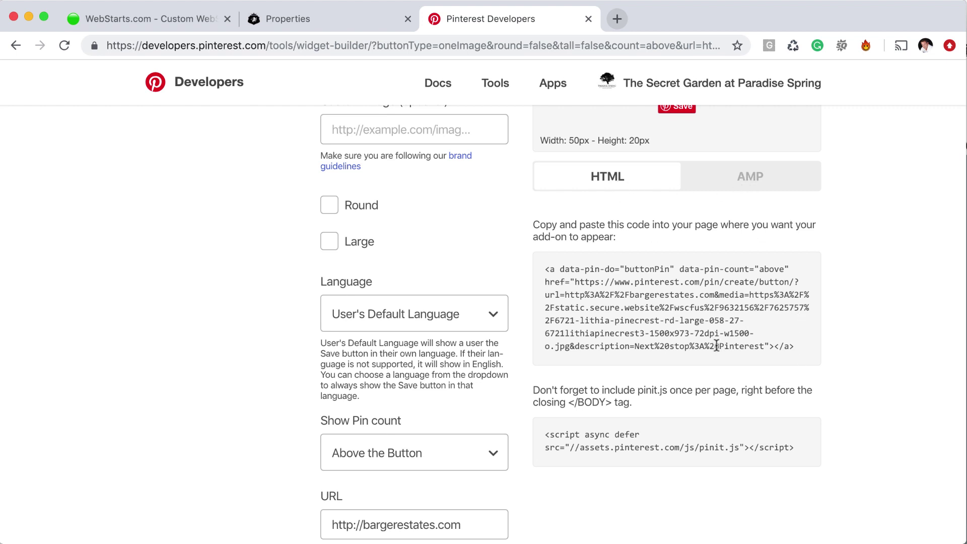
scroll(713, 350, "down", 2)
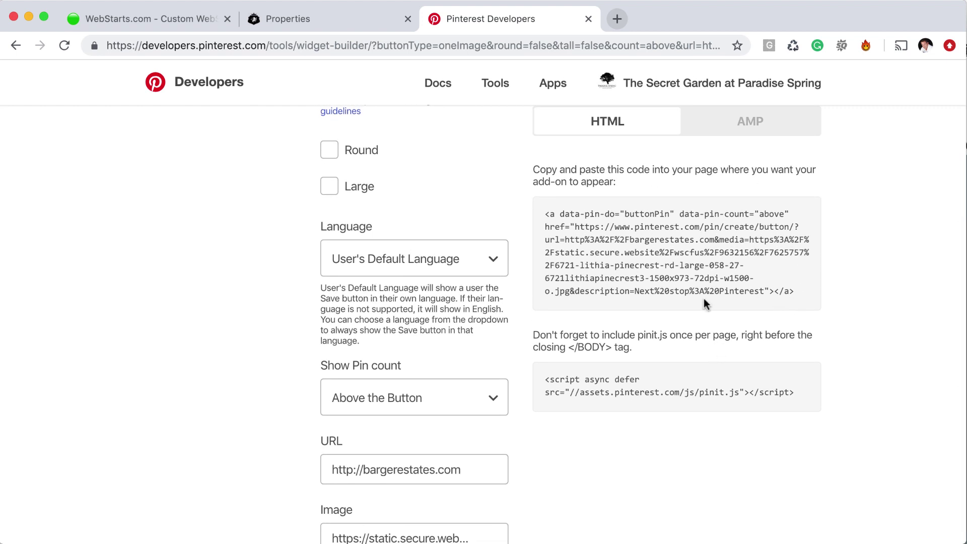
left_click_drag(790, 291, 534, 214)
right_click(579, 222)
left_click(598, 258)
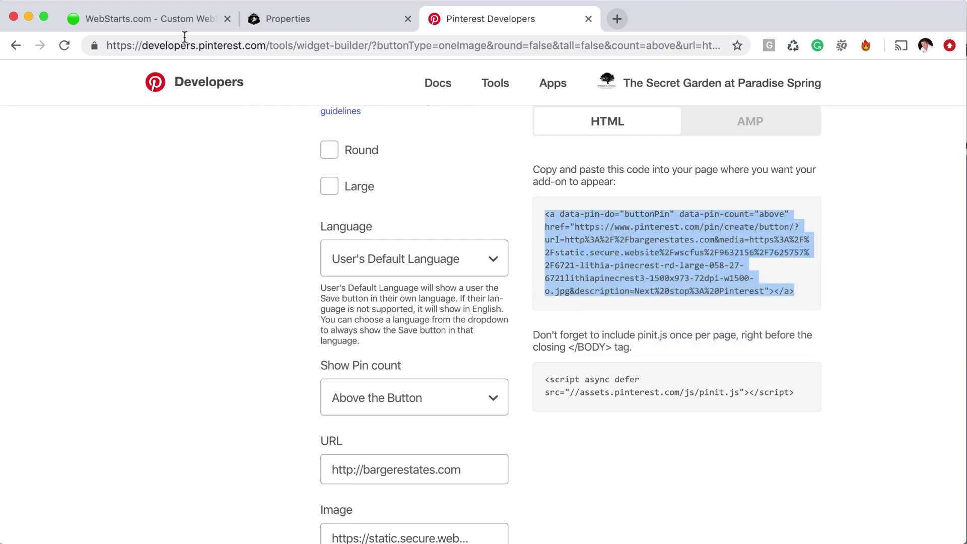
left_click(165, 20)
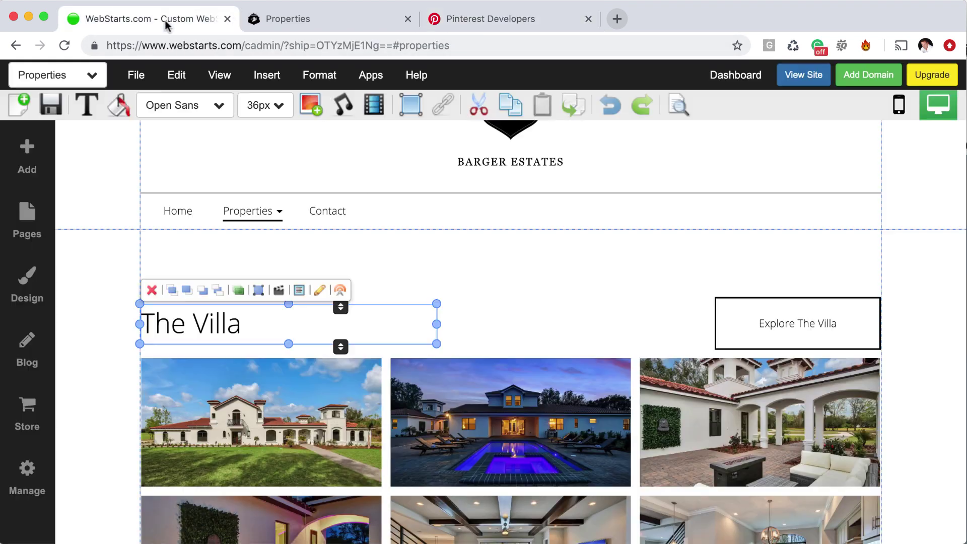
Insert an HTML Code block and paste the Save button snippet into its code box
left_click(266, 78)
left_click(286, 314)
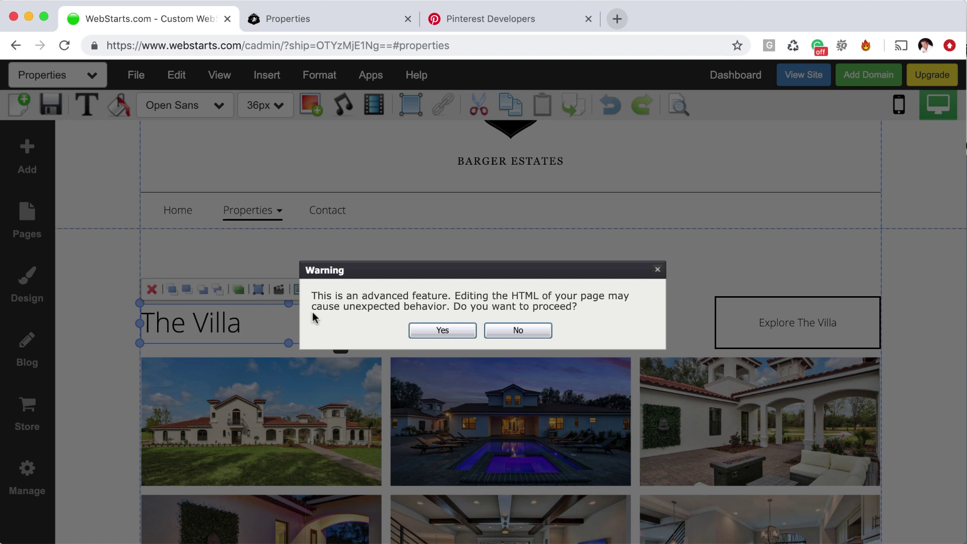
left_click(451, 329)
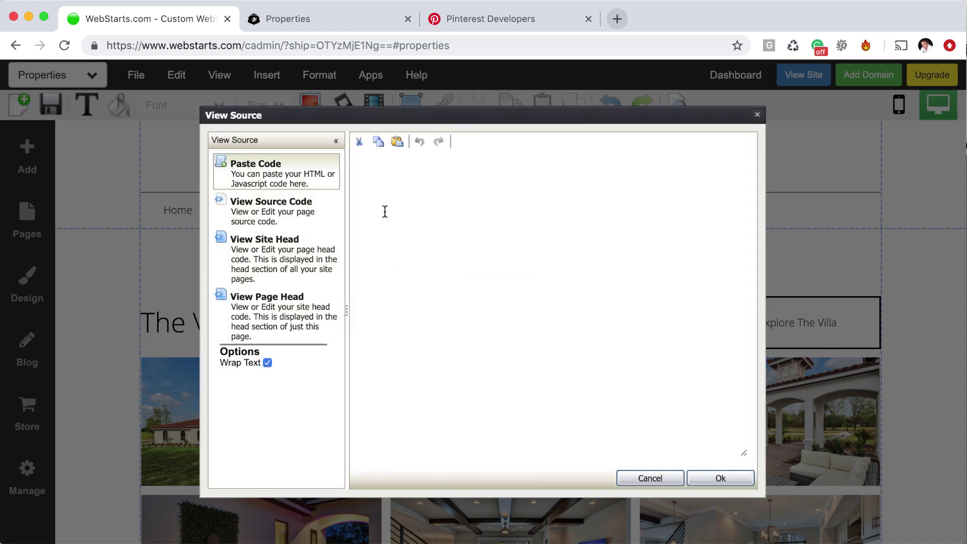
right_click(384, 216)
left_click(416, 310)
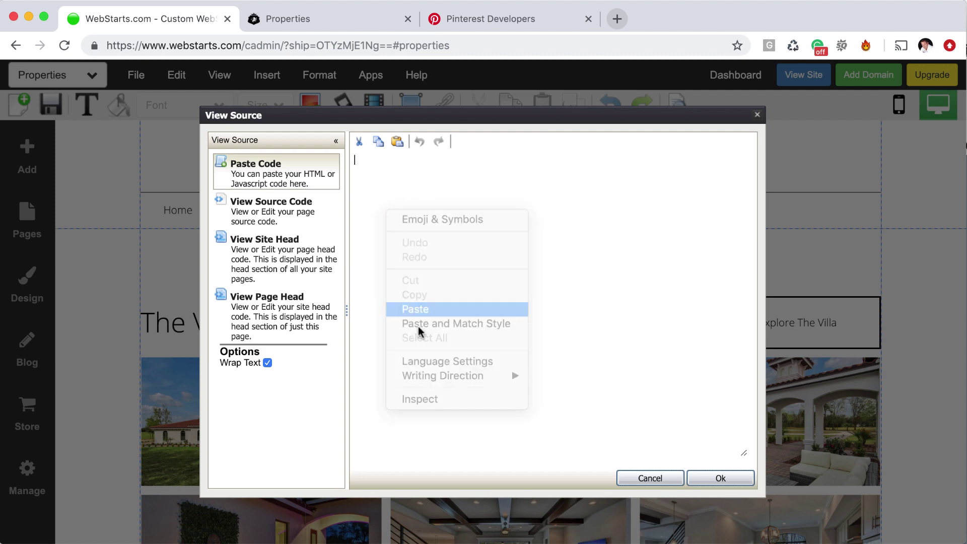
left_click(480, 20)
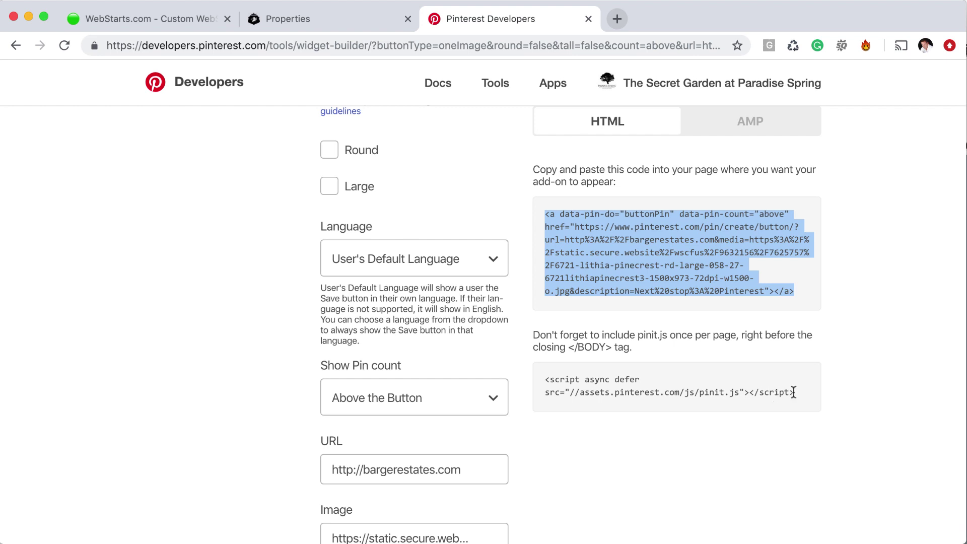
Copy the pinit.js script tag from the widget builder and return to the WebStarts code box
left_click_drag(794, 391, 551, 381)
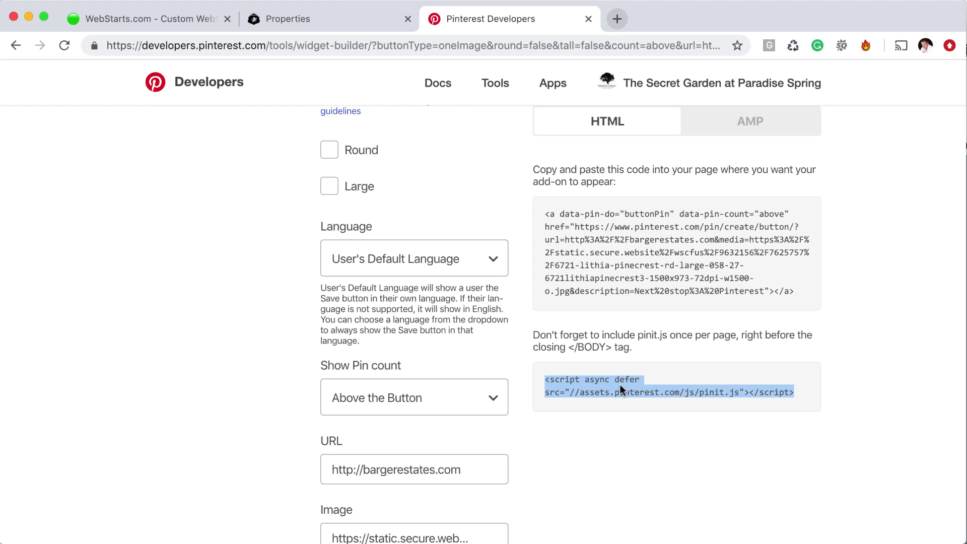
right_click(596, 393)
left_click(619, 423)
left_click(197, 20)
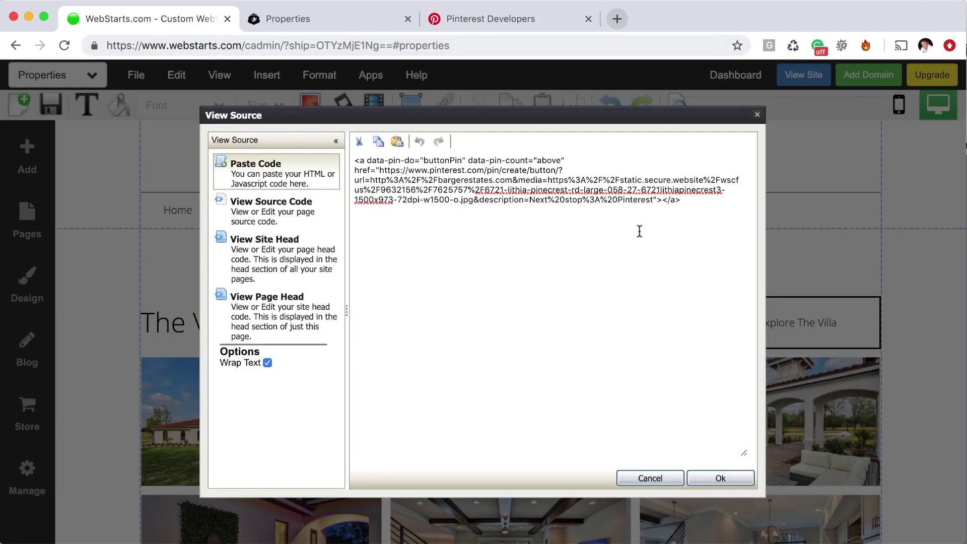
Paste the pinit.js script after the button code and confirm the HTML block into The Villa section
right_click(376, 218)
left_click(402, 316)
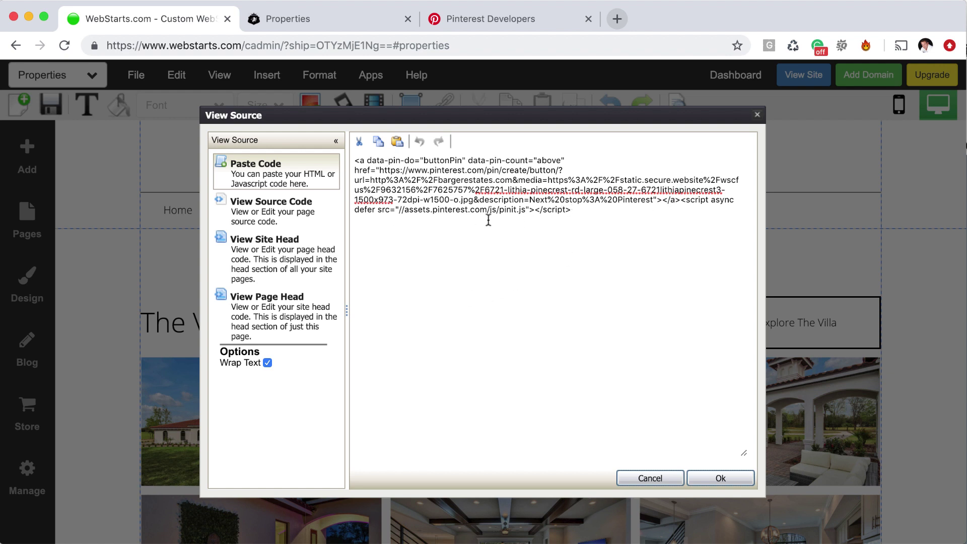
left_click(721, 479)
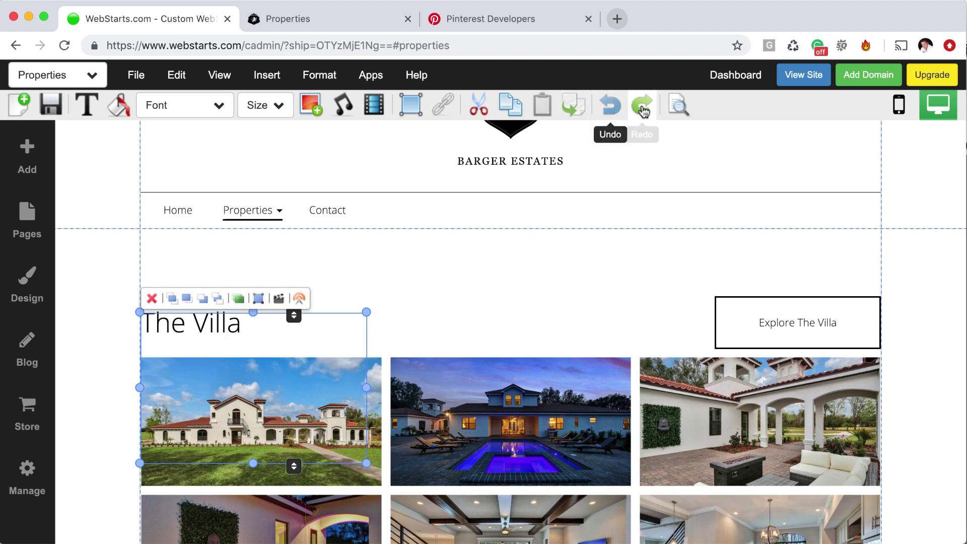
Preview the Properties page to check the Save button and its 0 count beside The Villa
left_click(674, 107)
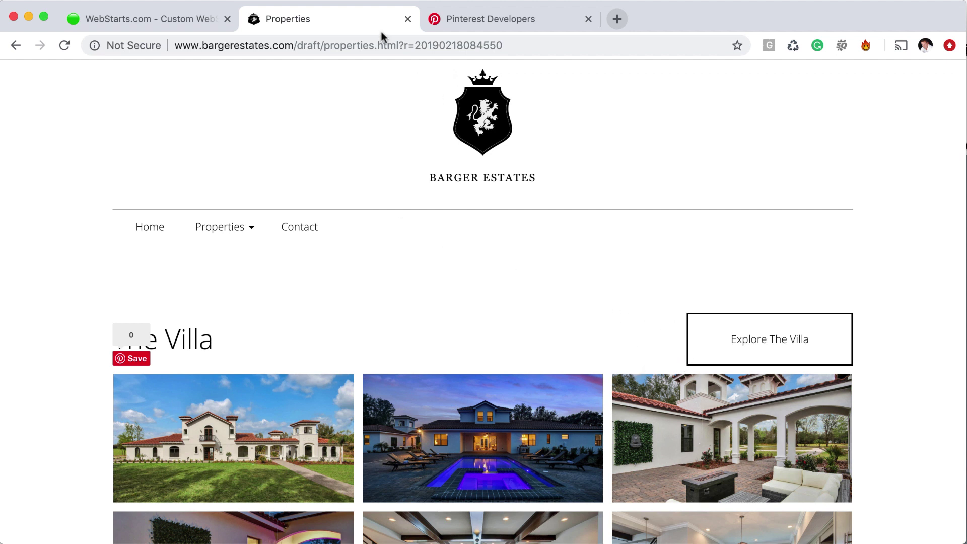
Move the Pinterest button block beside Explore The Villa and shrink it to about 63 px tall
left_click(408, 19)
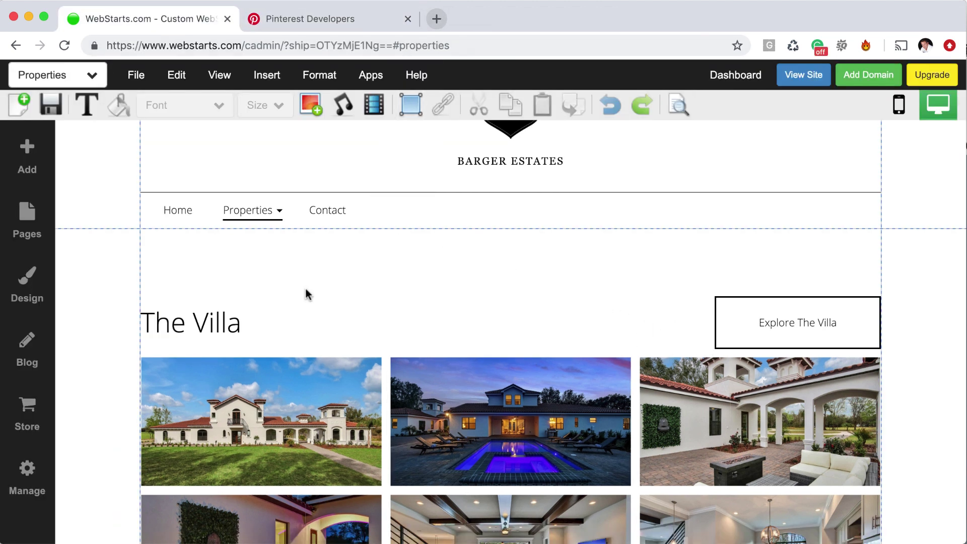
left_click(190, 333)
left_click_drag(190, 341, 518, 330)
left_click_drag(483, 371, 616, 370)
left_click_drag(662, 446, 657, 346)
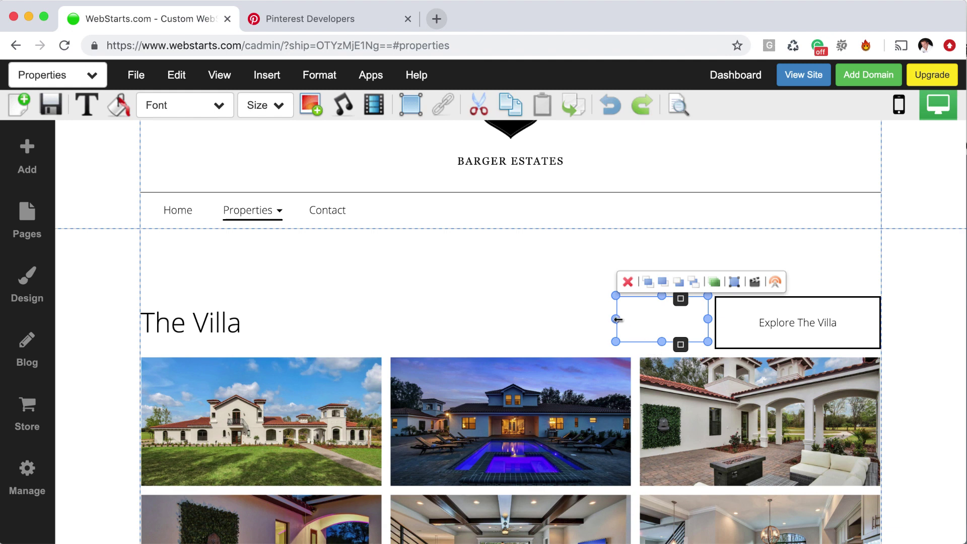
left_click_drag(616, 319, 650, 318)
scroll(637, 153, "down", 1)
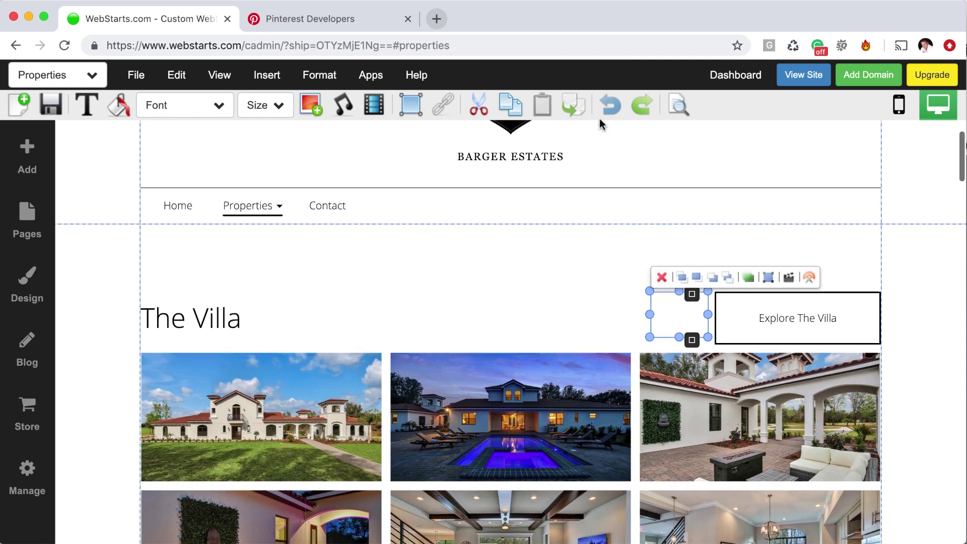
Preview the page, then nudge the button block down to line up with Explore The Villa
left_click(678, 105)
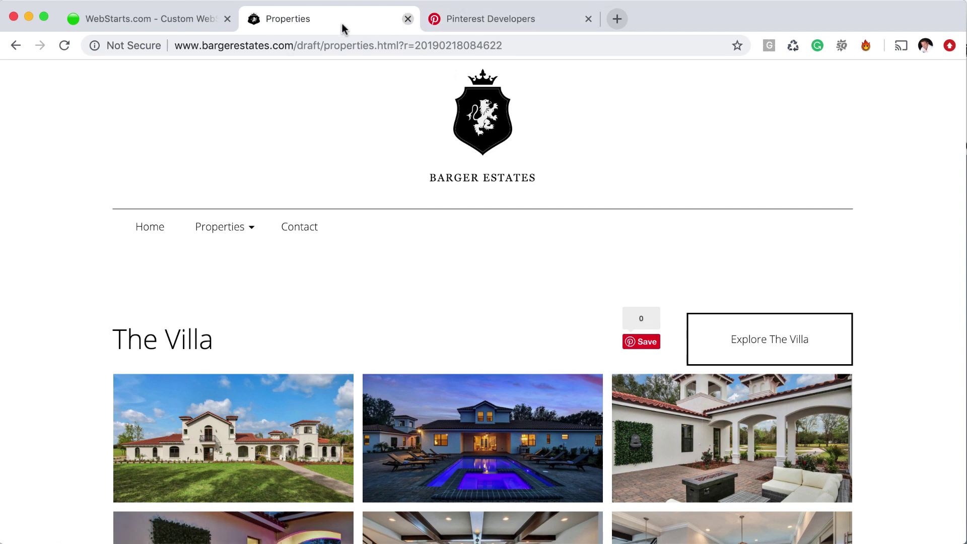
left_click(408, 19)
left_click(673, 306)
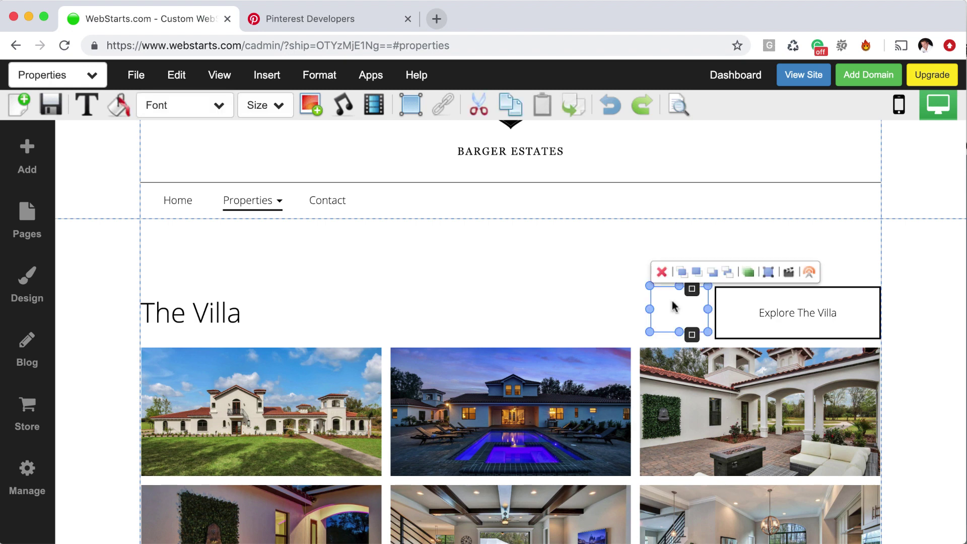
left_click_drag(674, 305, 666, 309)
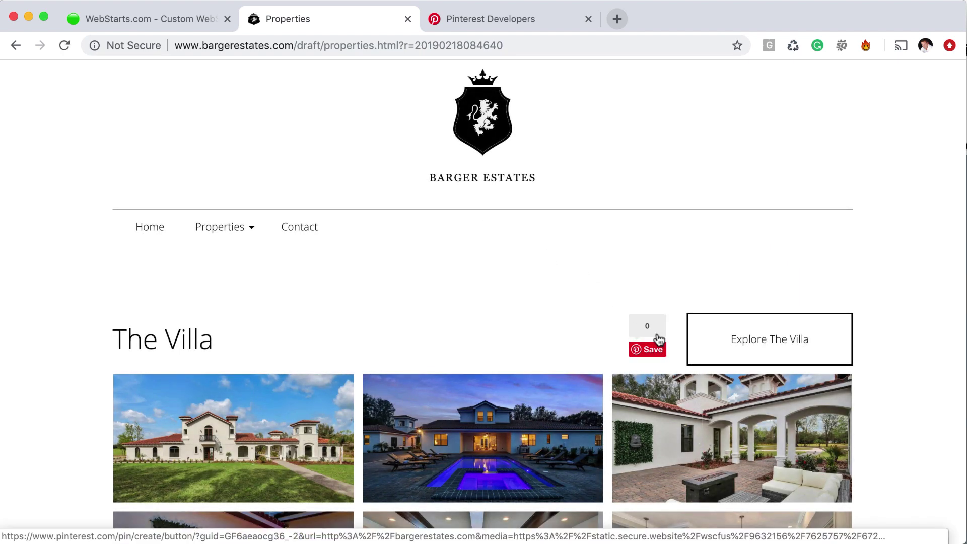
left_click(657, 335)
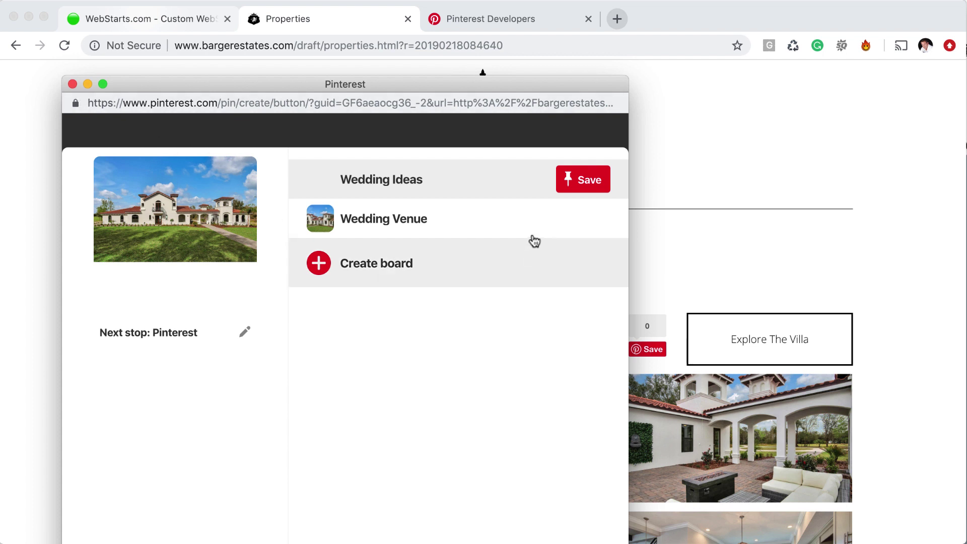
left_click(72, 84)
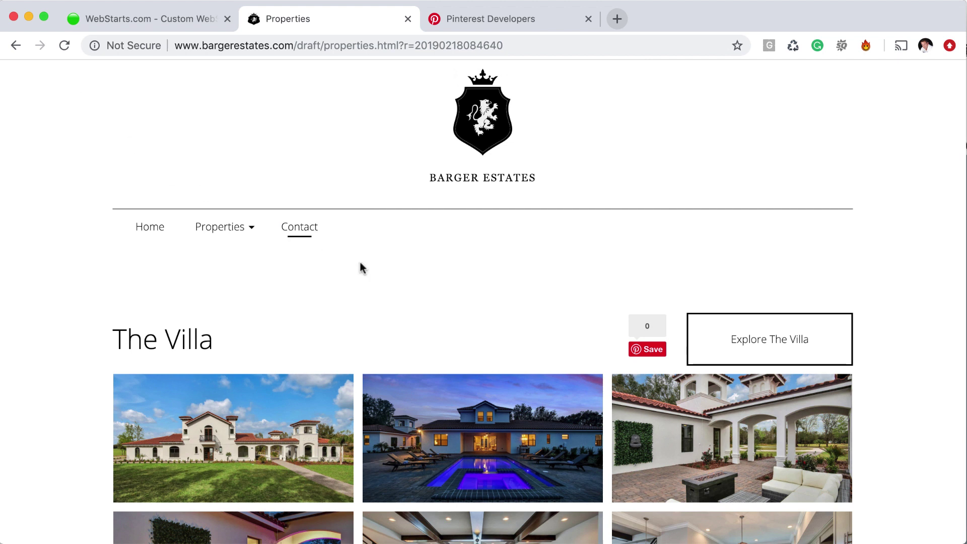